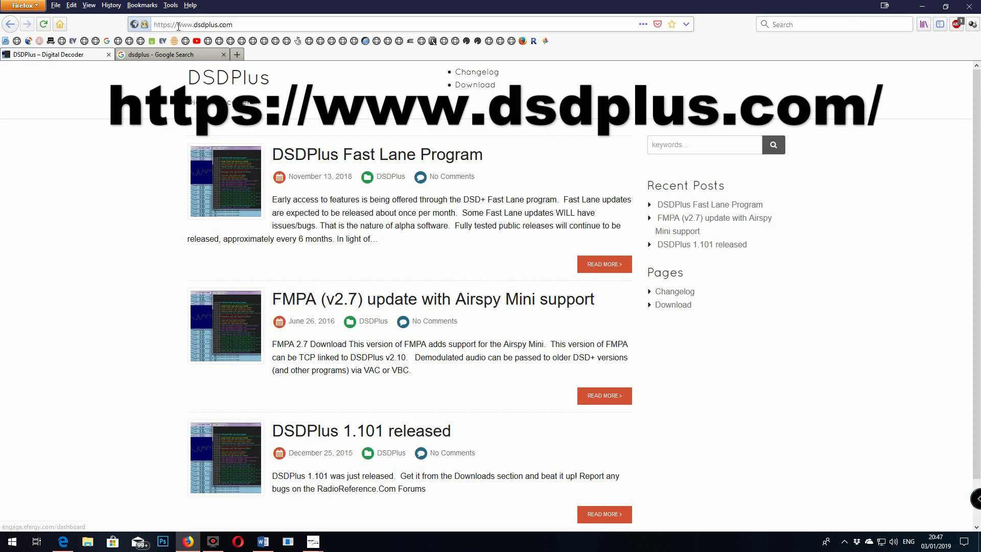
Step: Download the DSDPlus v1.101 zip from the DSDPlus Download page and open it with WinRAR
left_click(245, 24)
left_click(269, 25)
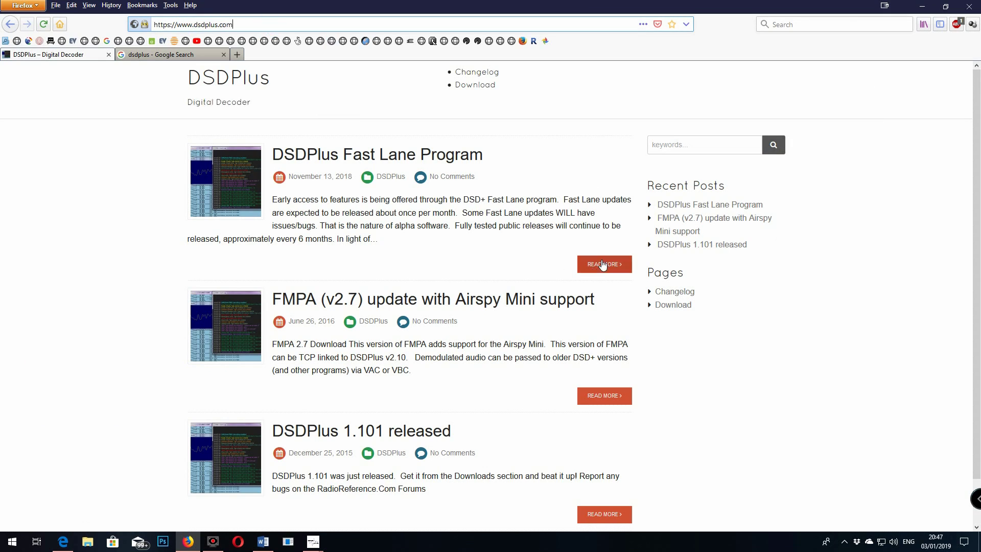
left_click(474, 85)
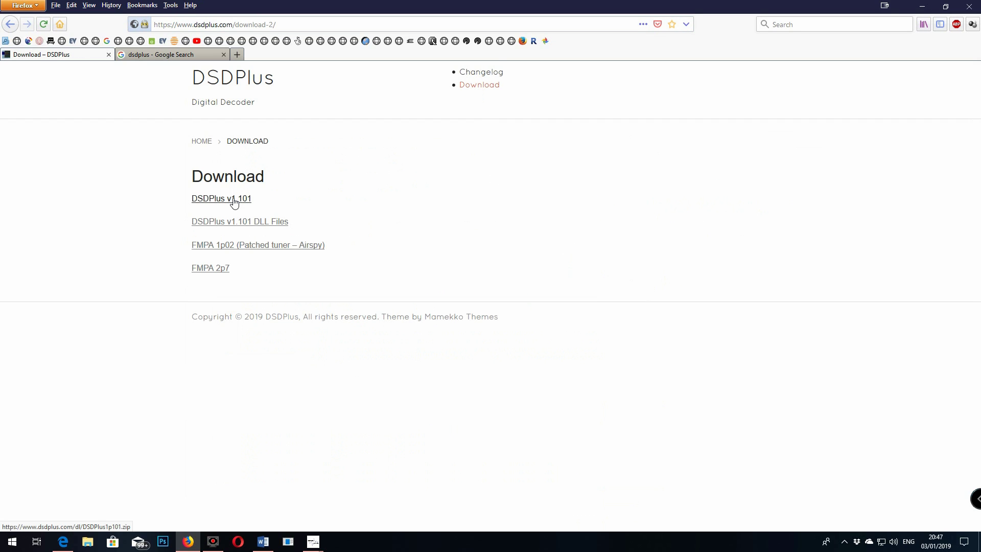
left_click(233, 200)
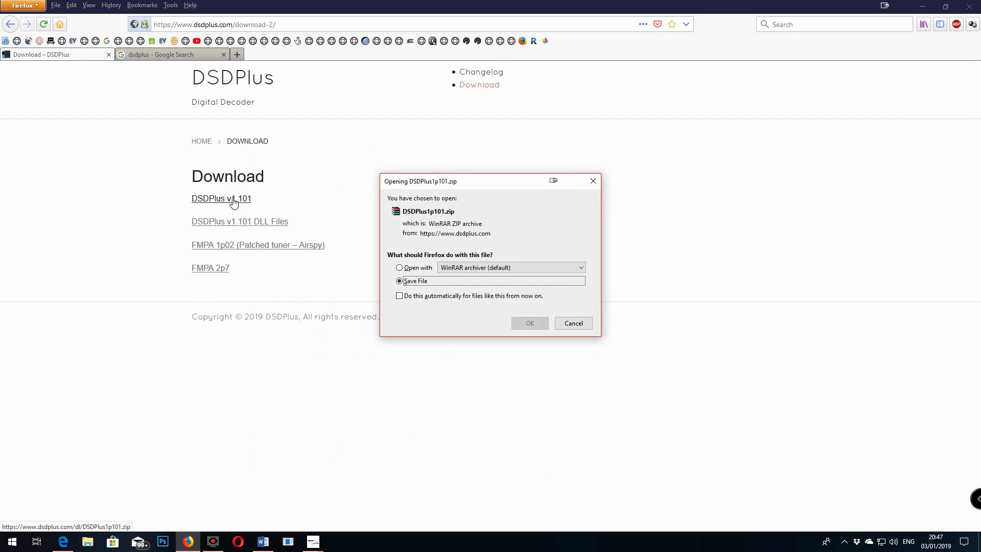
left_click(414, 268)
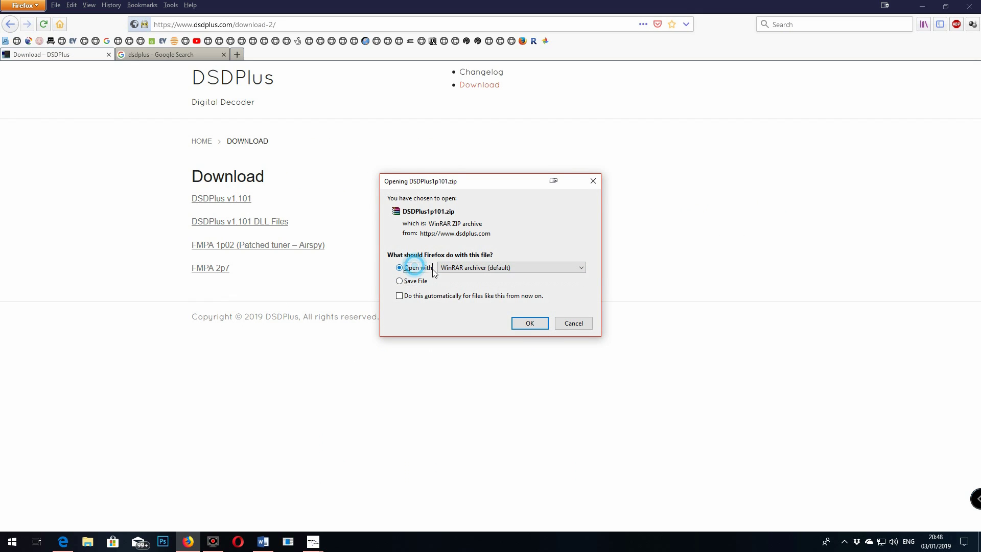
left_click(530, 324)
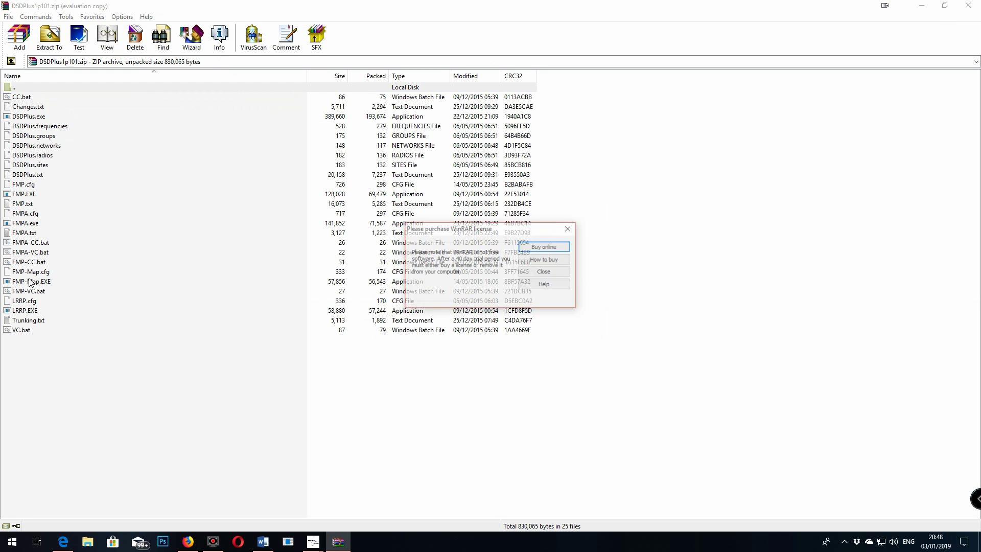
Step: Dismiss the WinRAR licence reminder, then cancel extracting DSDPlus1p101.zip to Local Disk (C:)
left_click(553, 272)
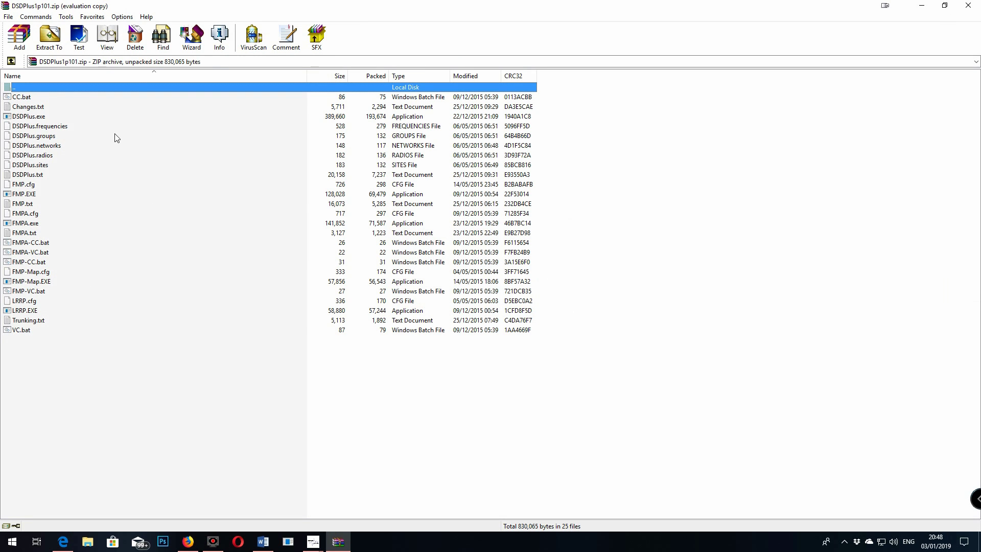
left_click(50, 37)
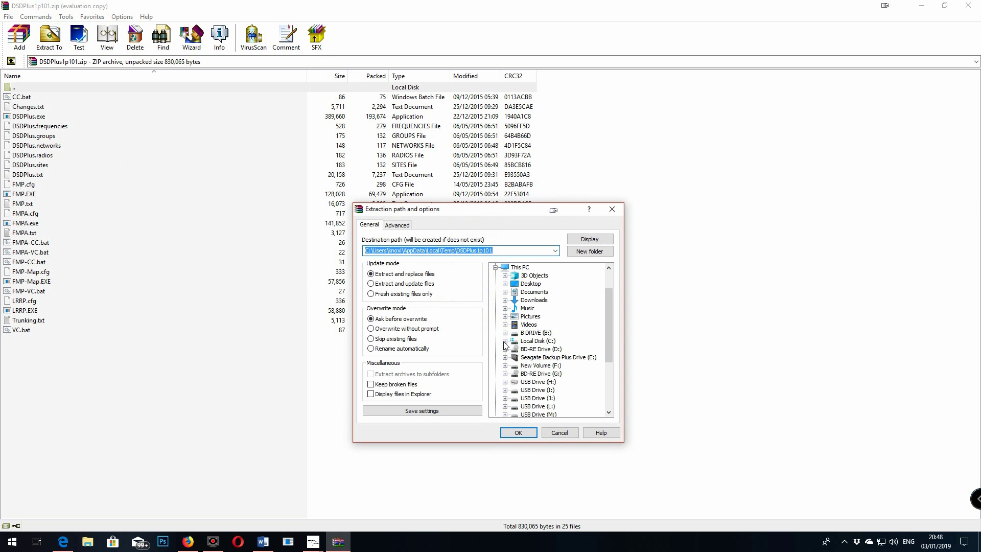
left_click(504, 341)
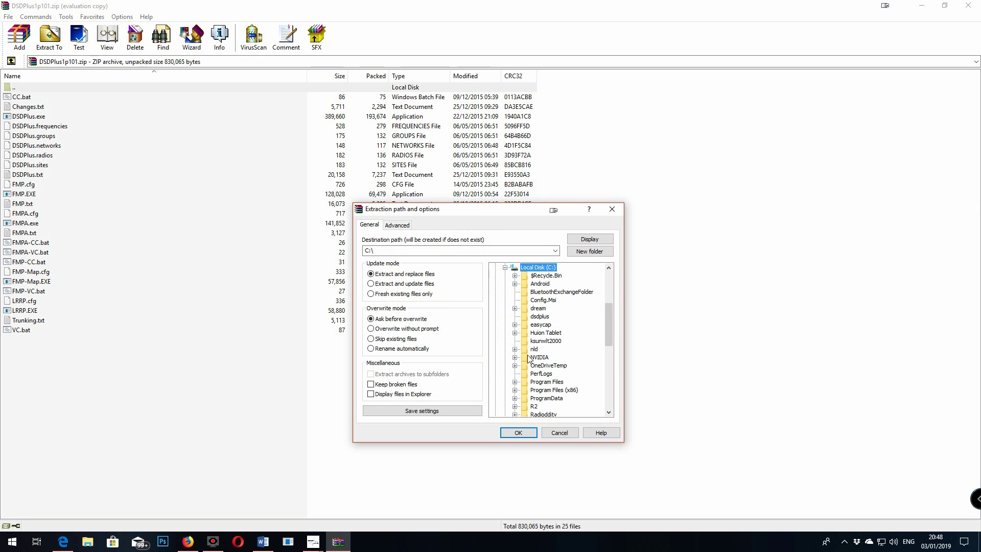
left_click(560, 433)
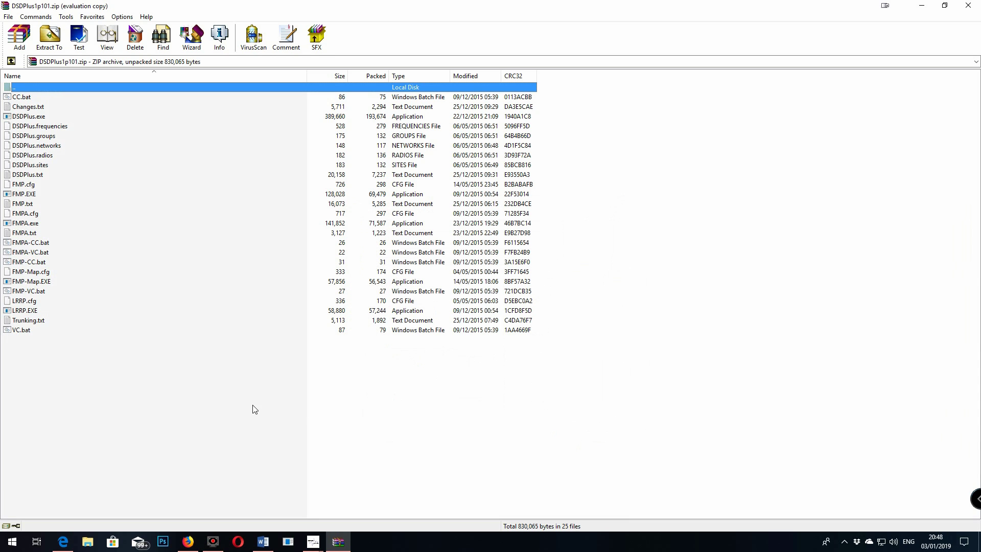
Step: Launch DSDPlus.exe from the C:\dsdplus folder in File Explorer
left_click(88, 544)
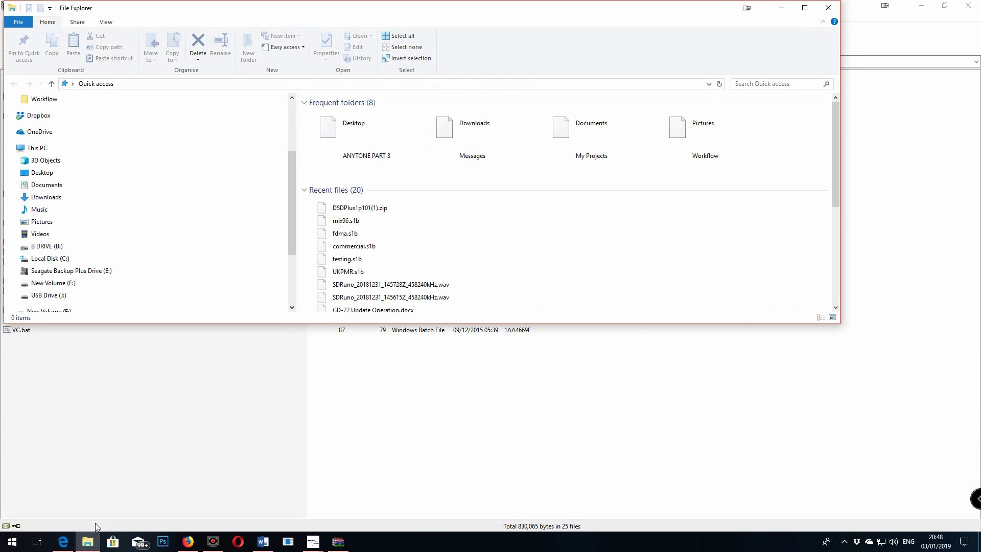
left_click(53, 259)
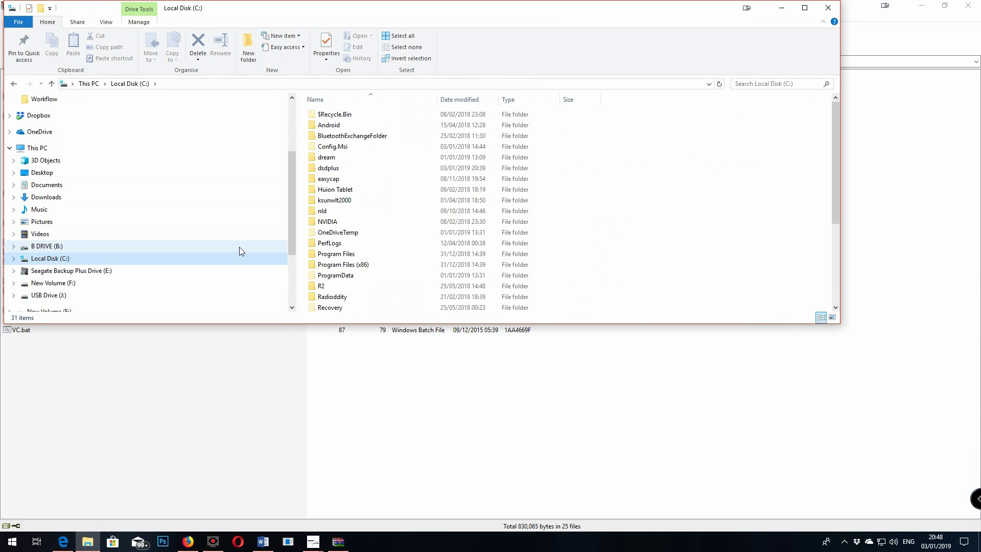
double_click(340, 169)
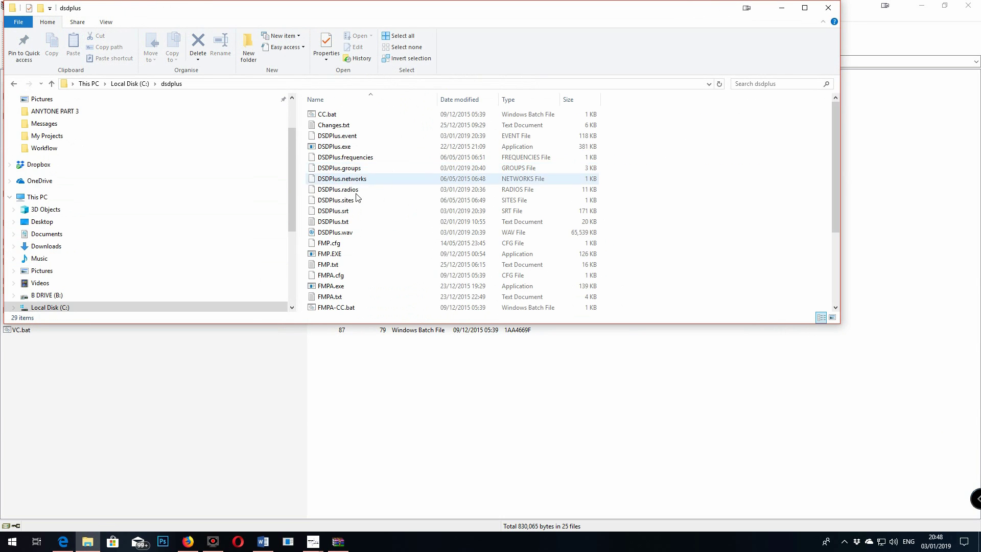
double_click(345, 148)
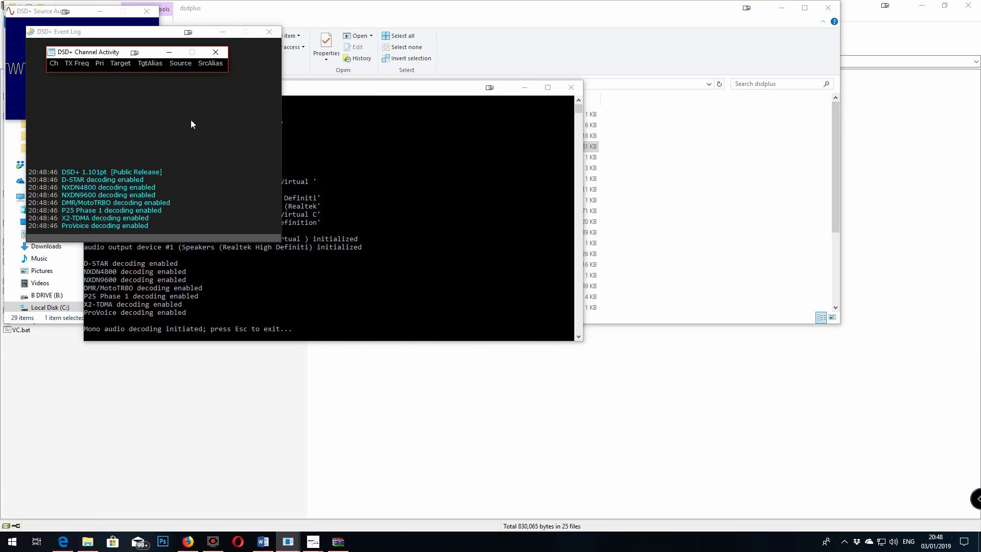
Step: Move the Channel Activity window over the console and the Event Log window to the centre
left_click_drag(112, 60, 275, 94)
left_click_drag(164, 33, 725, 110)
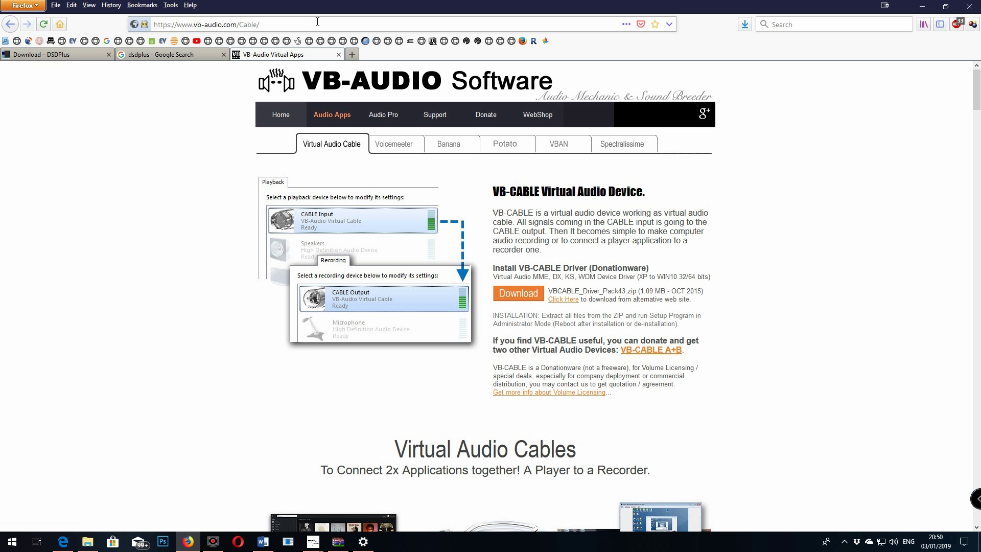
Step: Download and save VBCABLE_Driver_Pack43.zip from the VB-Audio VB-CABLE page
left_click(151, 18)
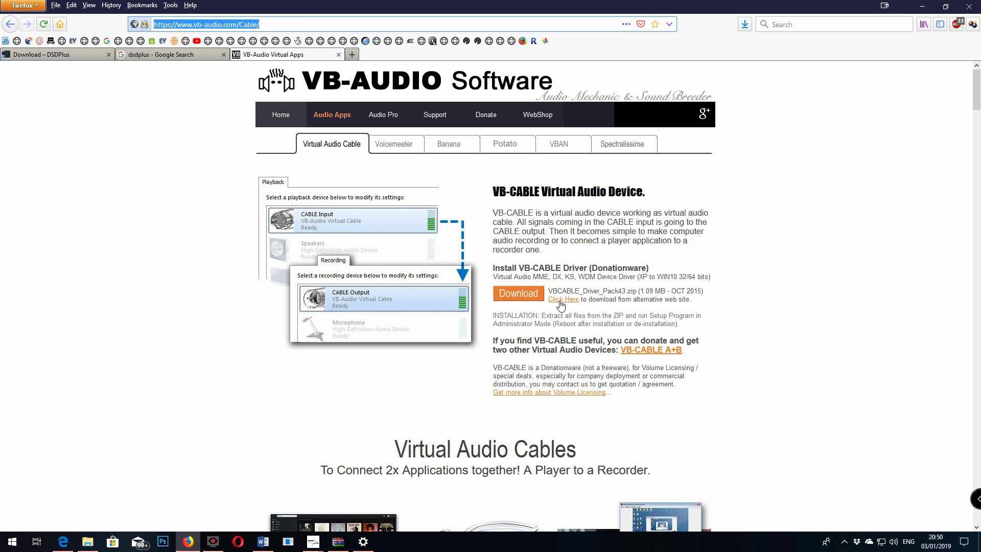
left_click(537, 299)
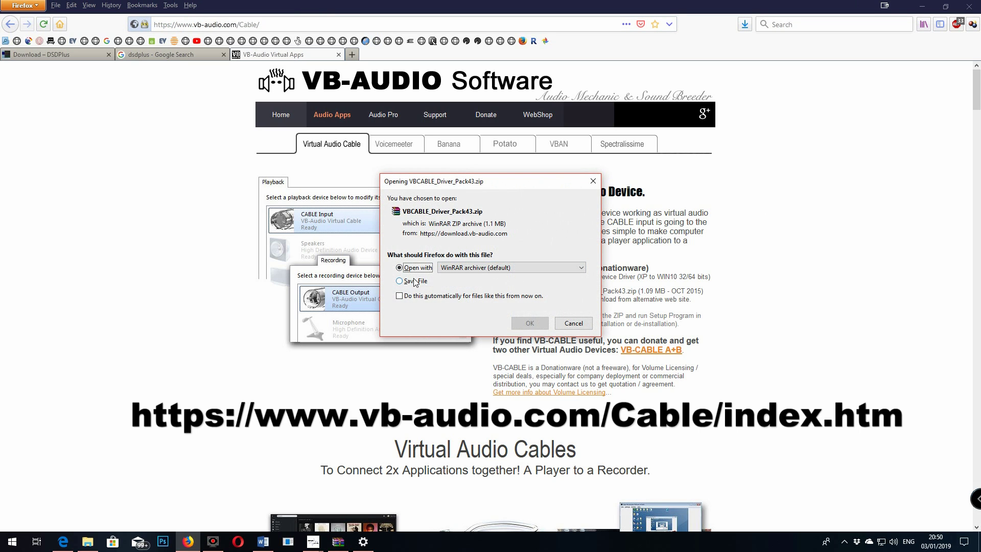
left_click(414, 281)
left_click(528, 323)
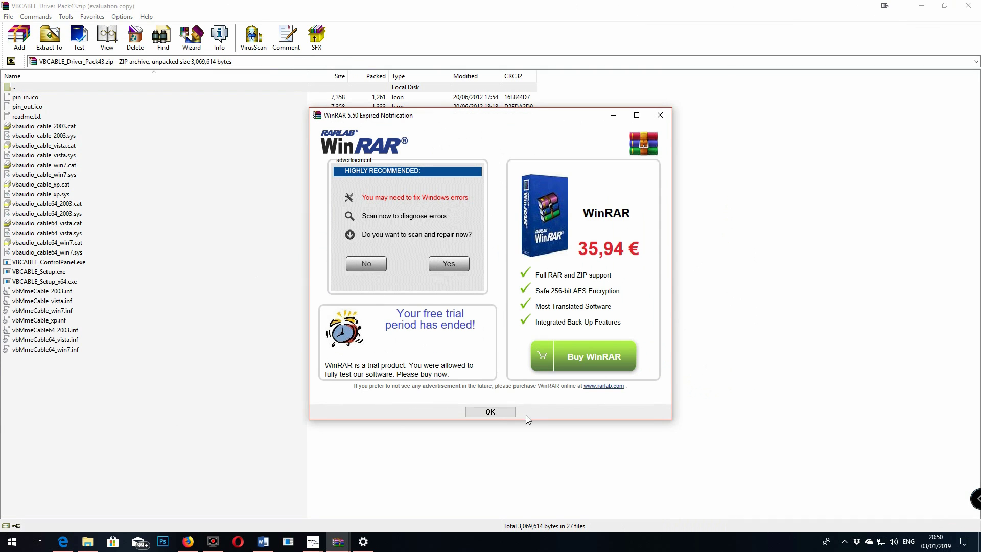
Step: Dismiss the evaluation notice and select the 64-bit installer VBCABLE_Setup_x64.exe in the archive
left_click(489, 411)
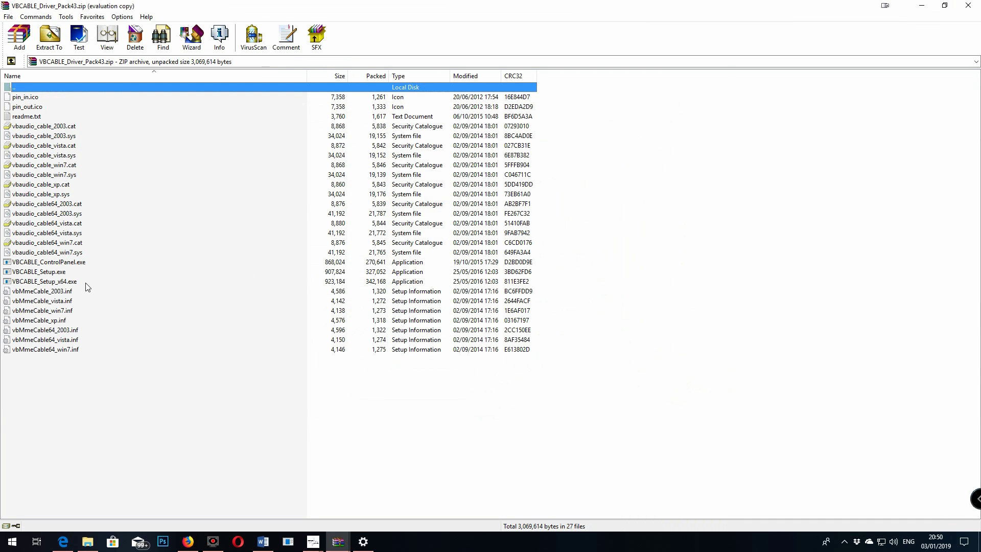
left_click(45, 274)
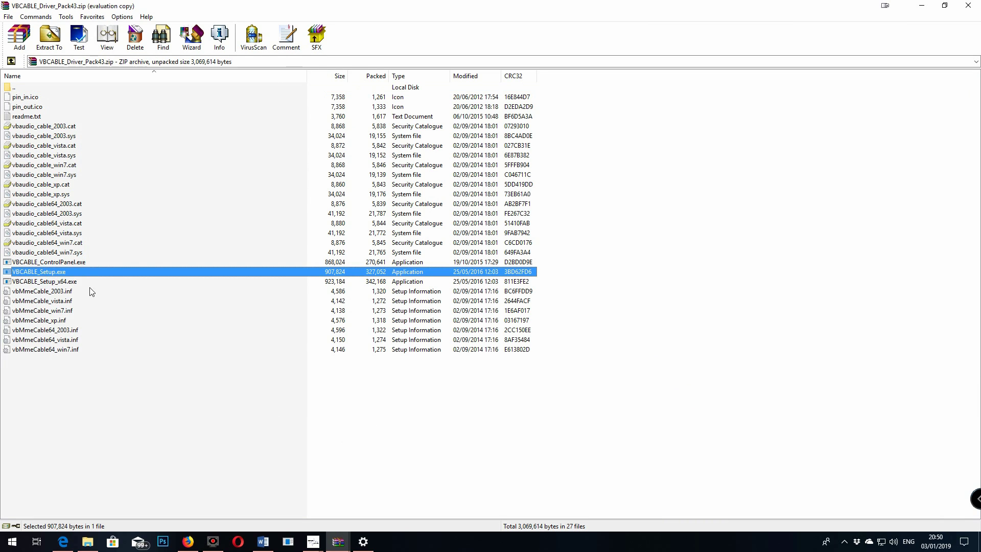
left_click(66, 282)
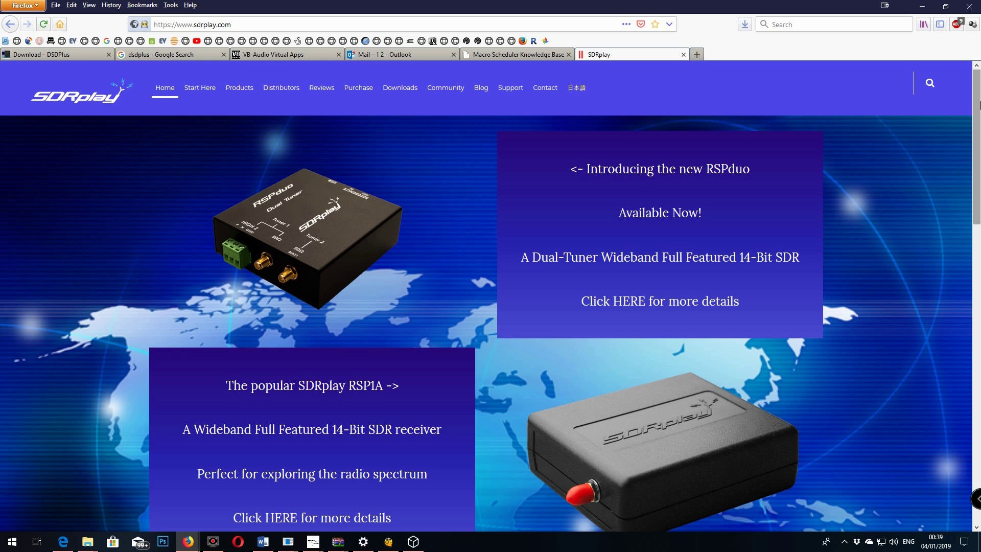
Step: Browse the SDRplay website, view its purchase page, then return to the home page
scroll(490, 322, "down", 5)
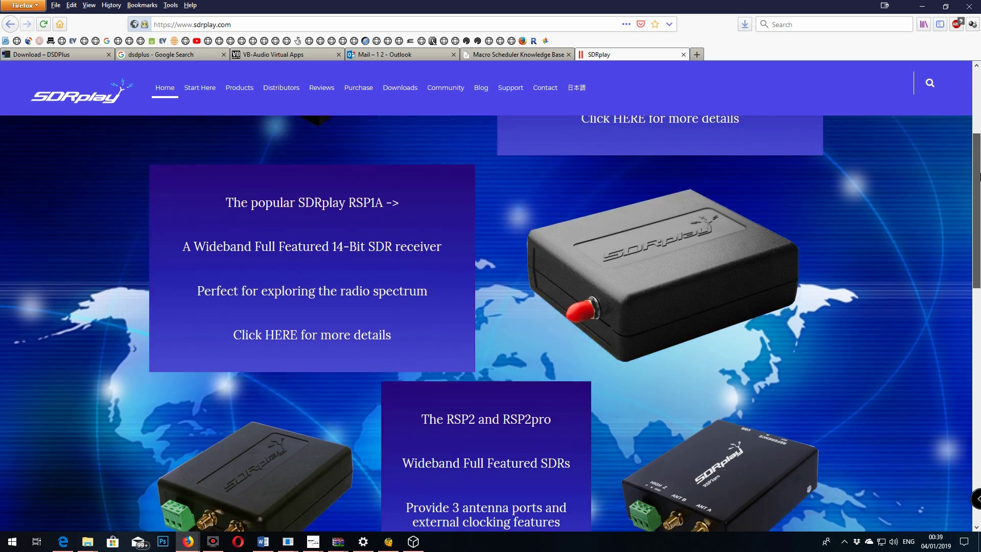
scroll(713, 485, "down", 5)
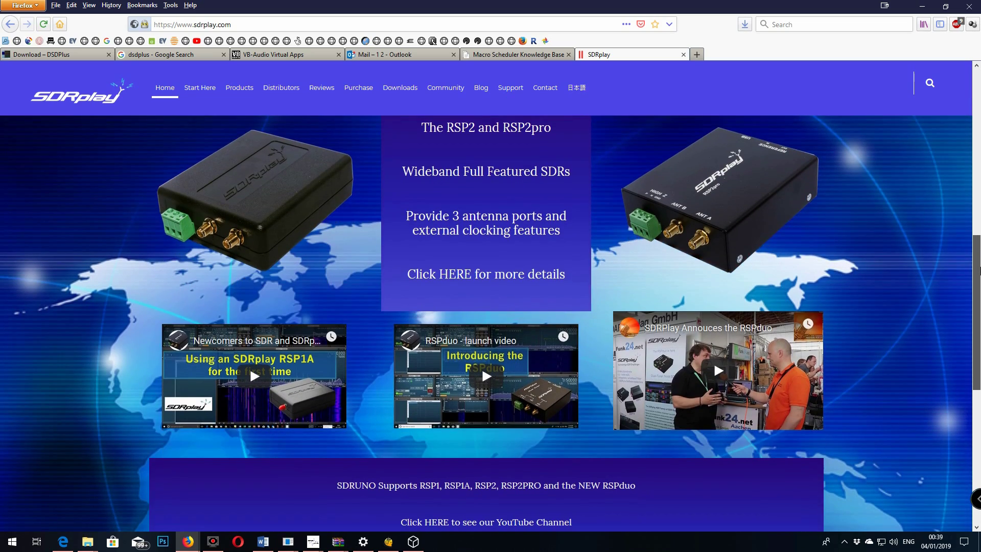
scroll(713, 361, "down", 7)
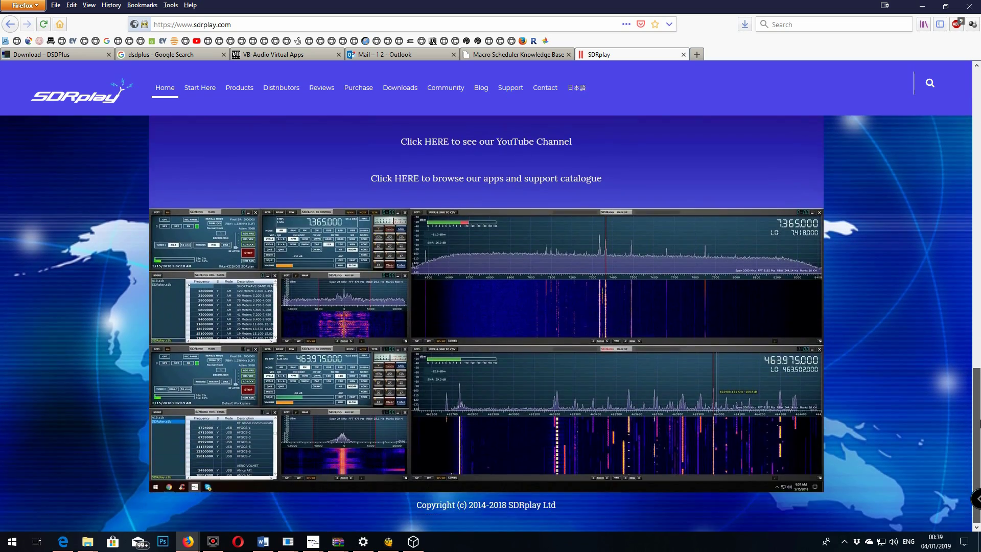
scroll(650, 97, "up", 15)
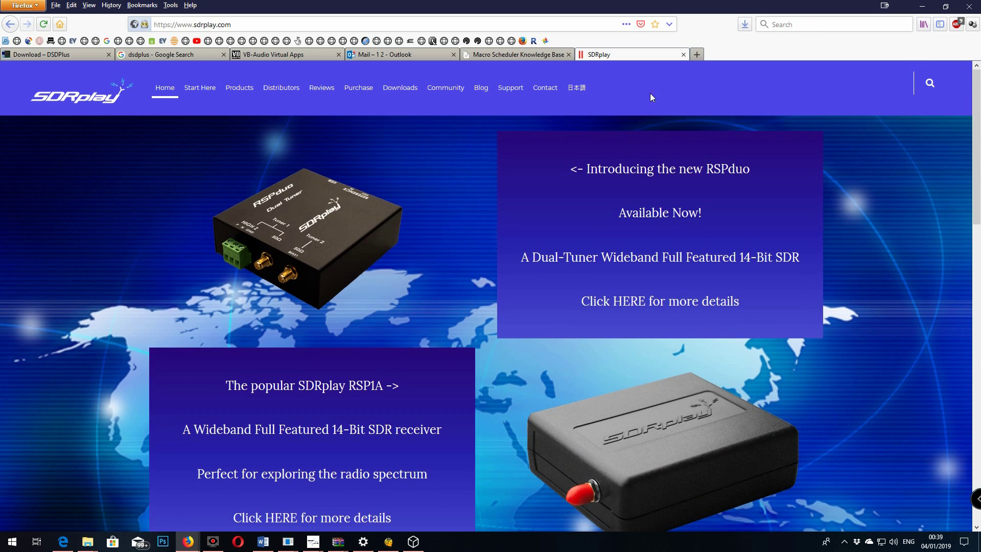
left_click(359, 87)
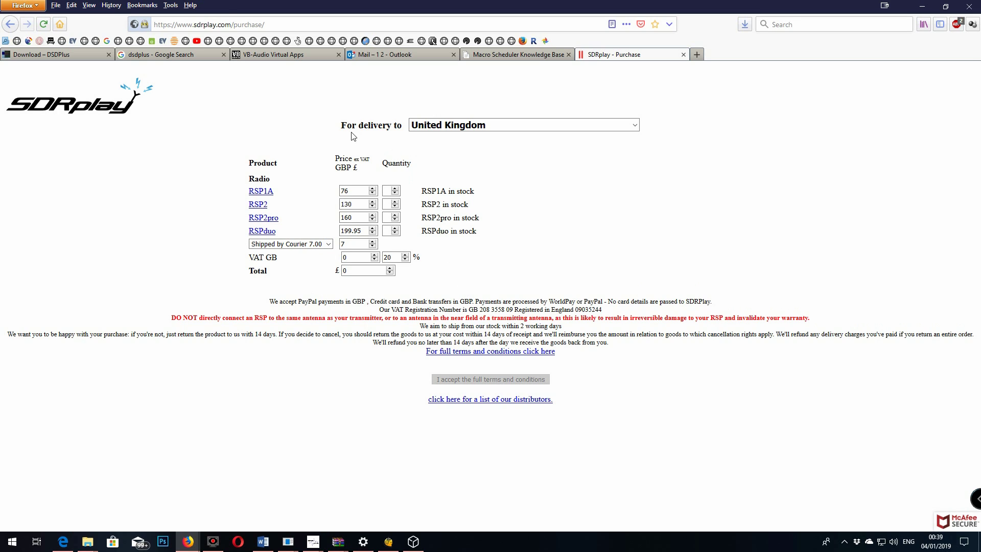
key("alt+Left")
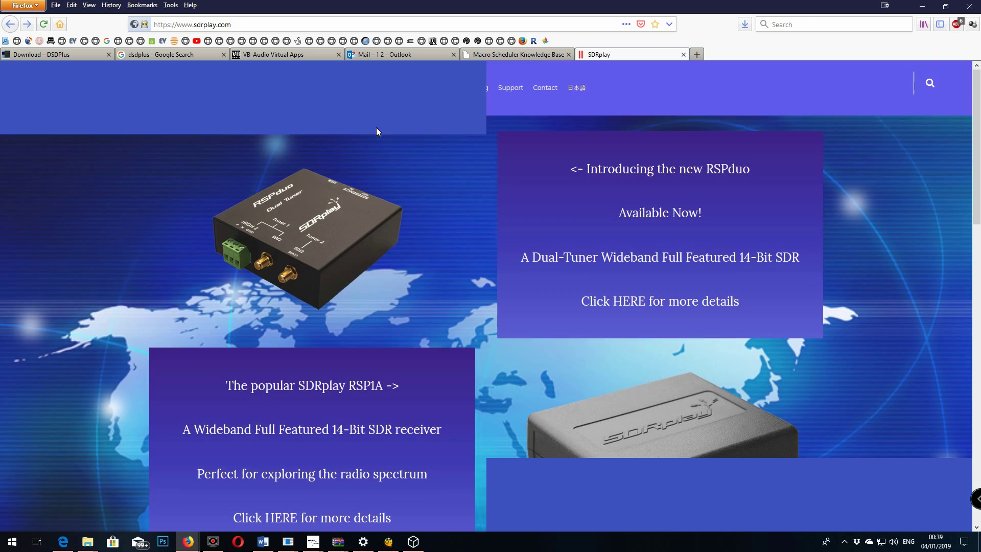
Step: Look over the SDRplay software downloads page, then open Windows Sound settings from the tray speaker
mouse_move(402, 97)
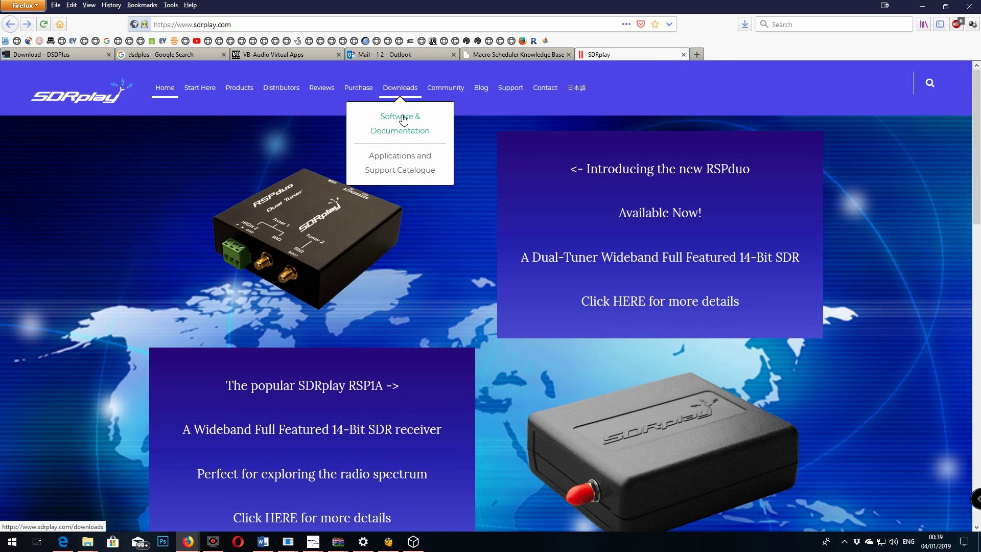
left_click(404, 119)
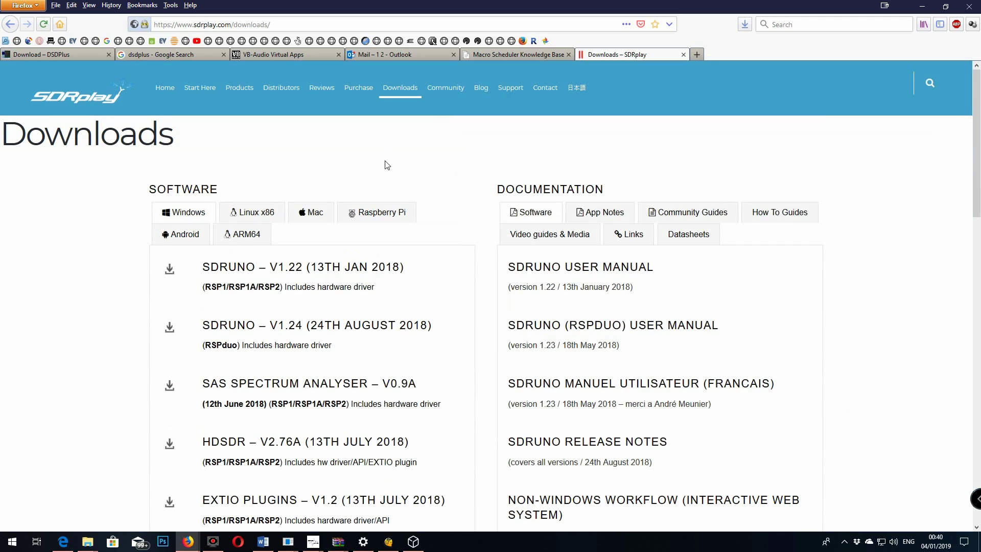
scroll(387, 164, "down", 9)
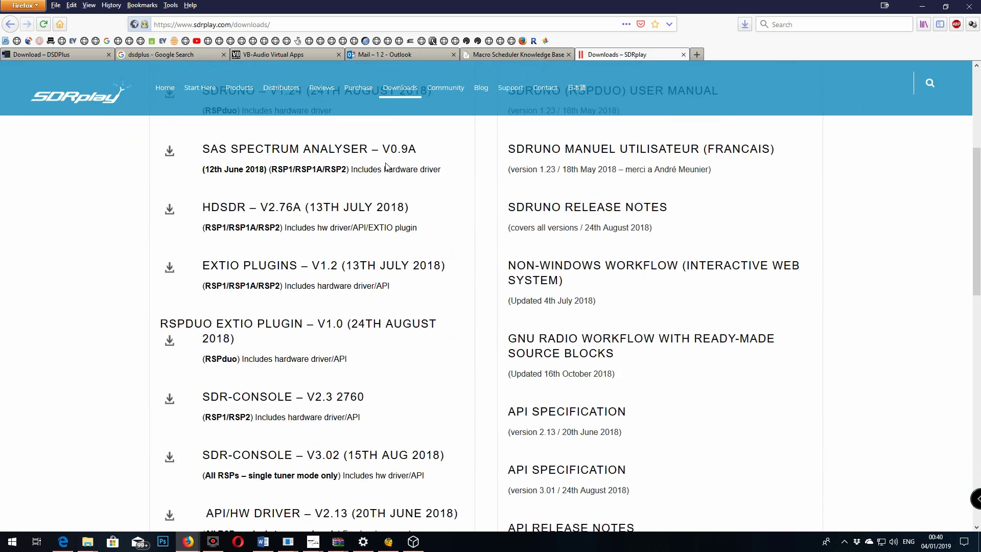
scroll(387, 166, "down", 9)
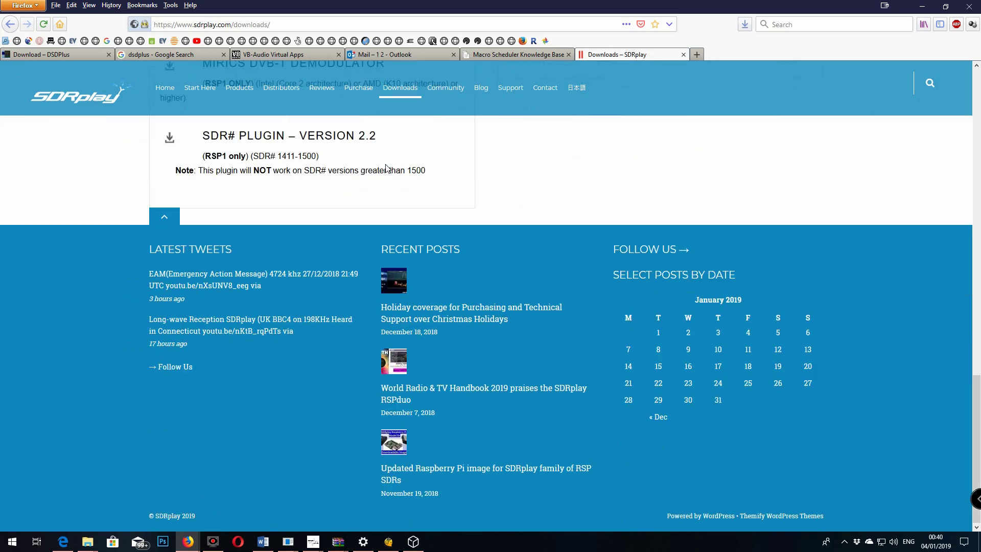
scroll(387, 167, "up", 9)
scroll(387, 169, "up", 9)
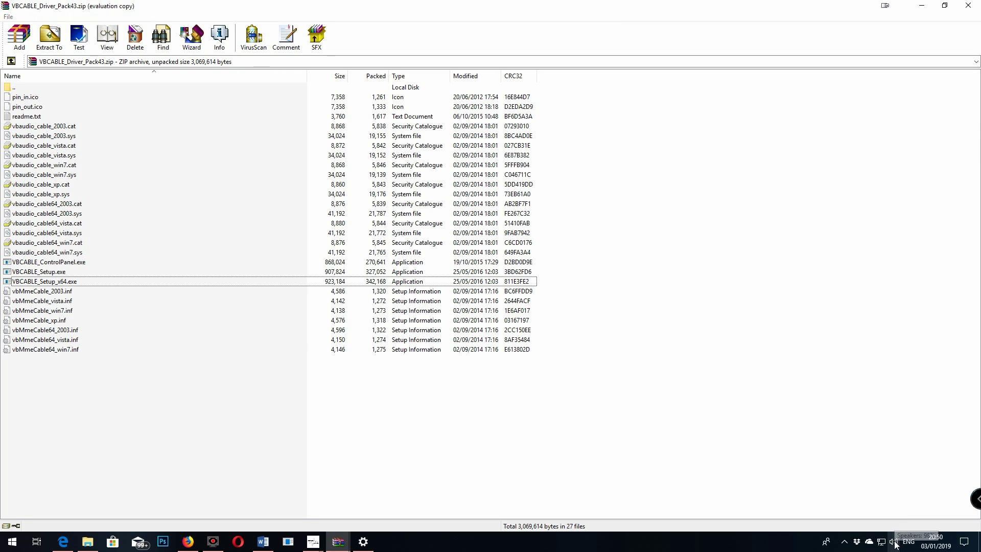
right_click(892, 541)
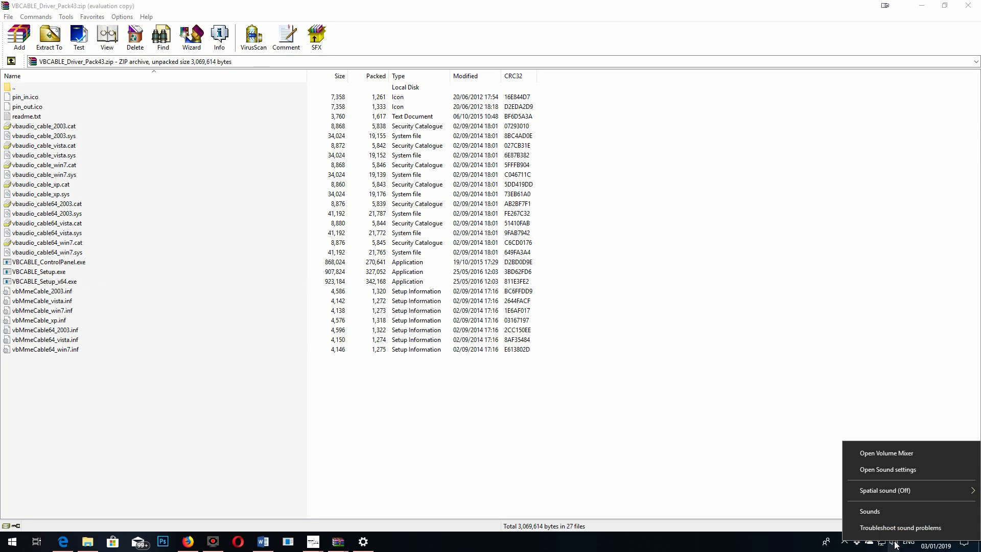
left_click(880, 470)
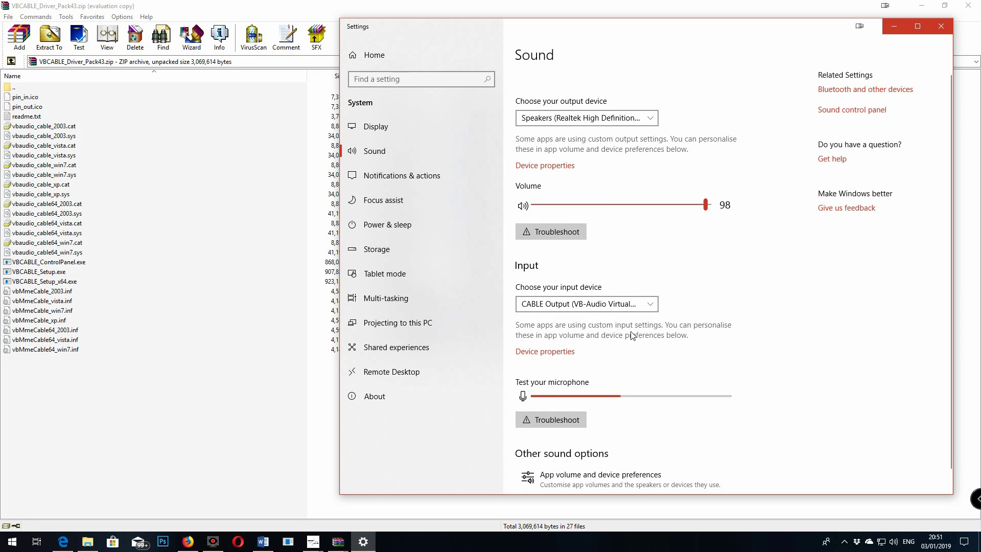
Step: Choose CABLE Output (VB-Audio Virtual Cable) as the sound input and review its device properties
left_click(604, 305)
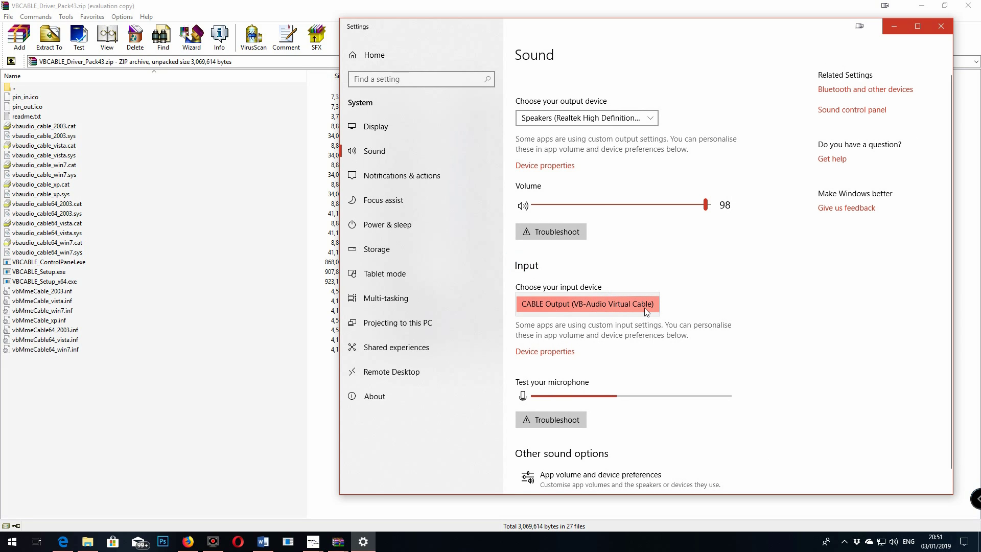
left_click(609, 305)
left_click(563, 353)
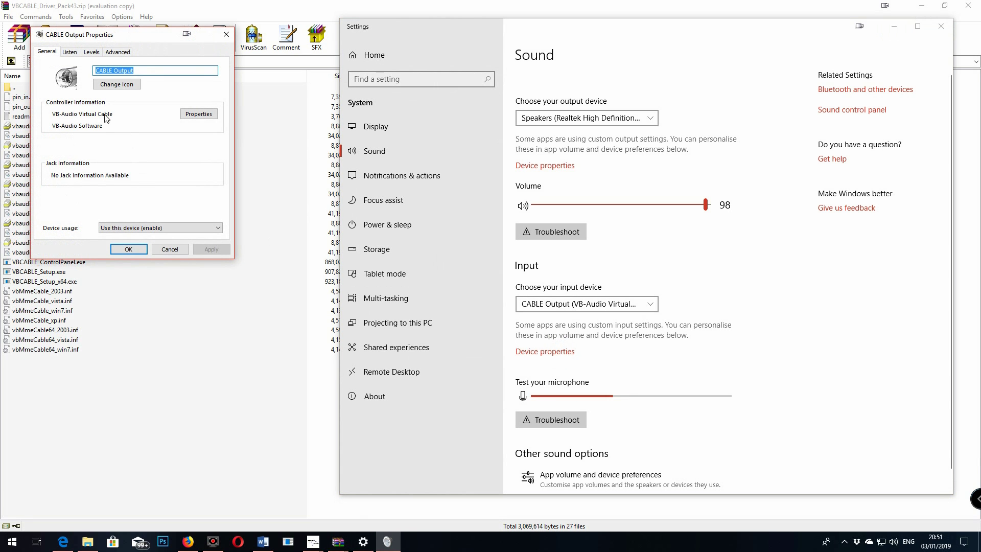
left_click(71, 52)
left_click(92, 53)
Step: Keep the cable's 2 channel, 16 bit, 44100 Hz default format and confirm
left_click(110, 53)
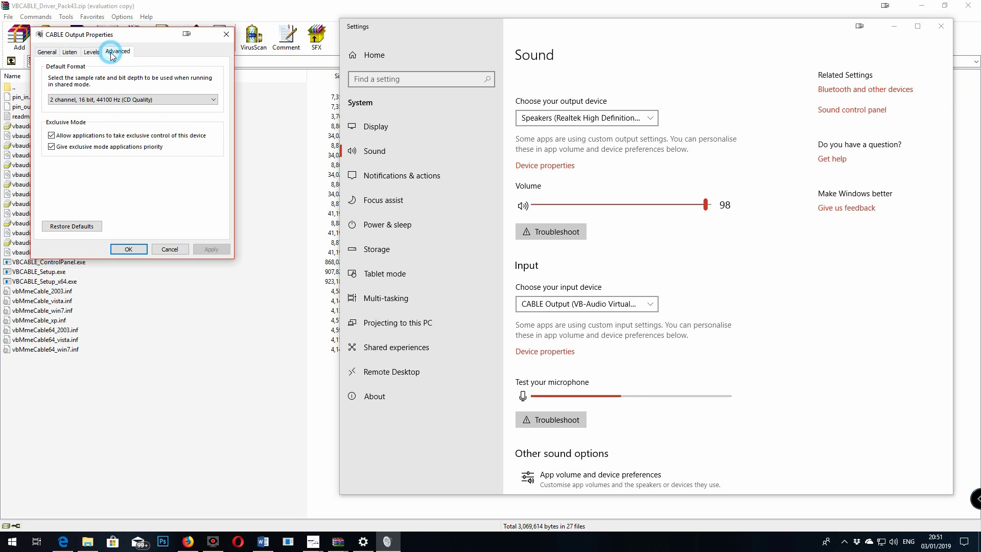
left_click(58, 101)
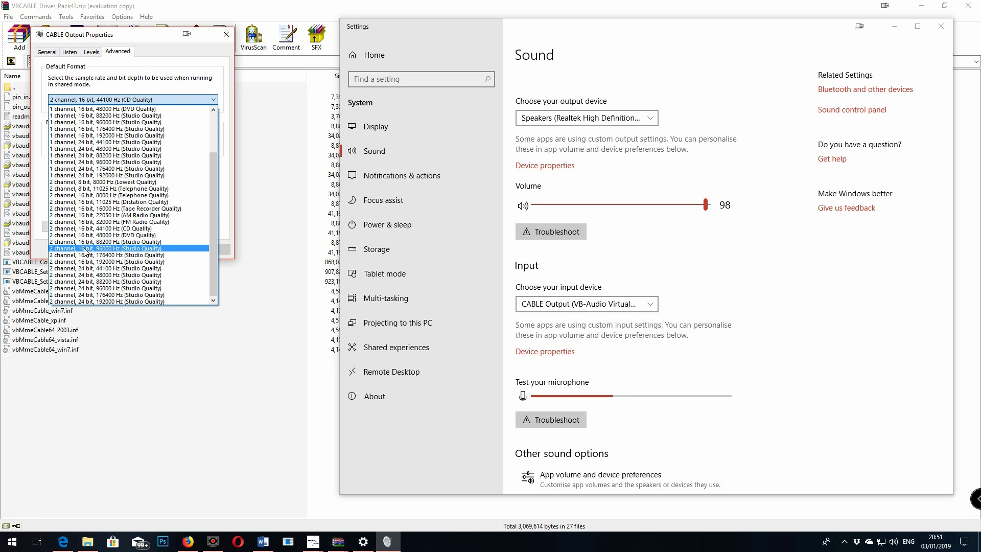
left_click(92, 229)
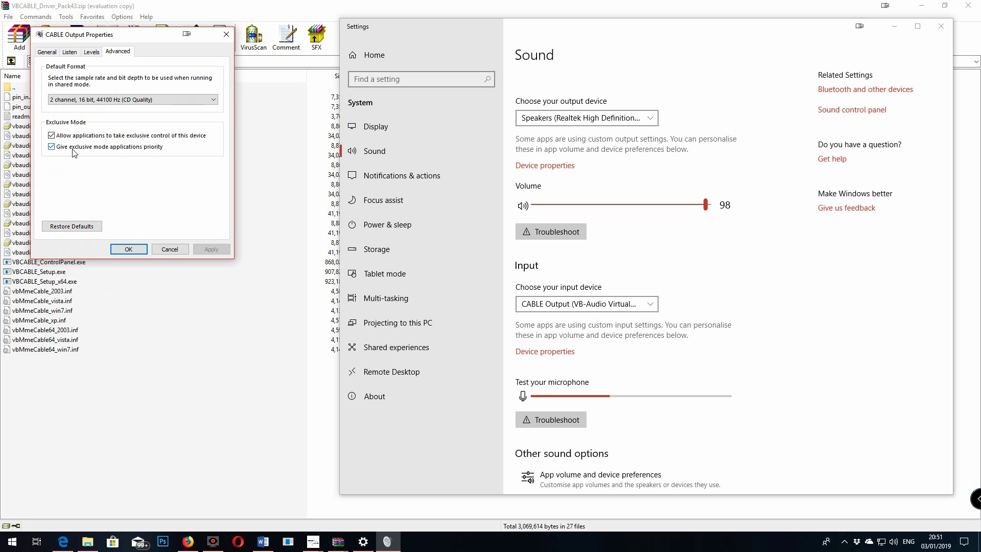
left_click(128, 248)
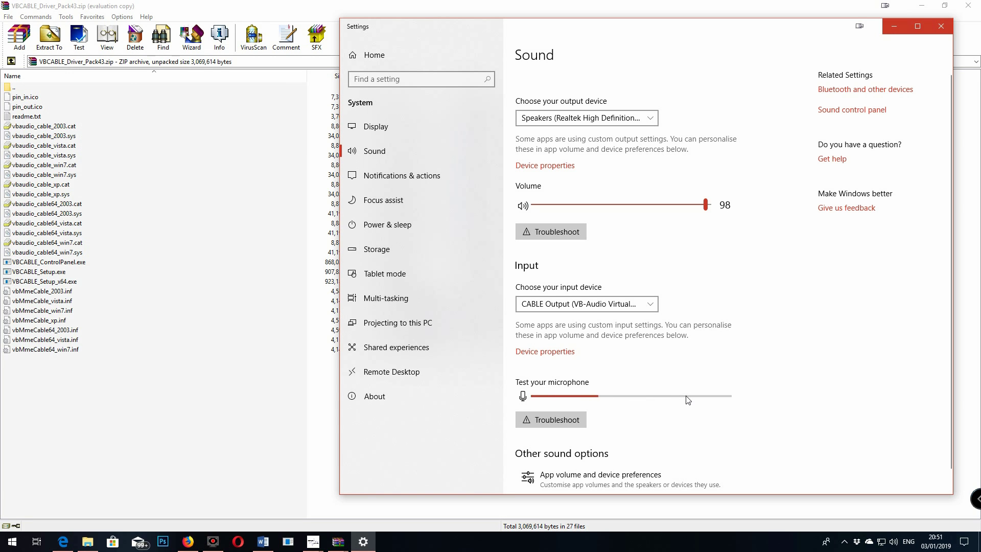
key("alt+Tab")
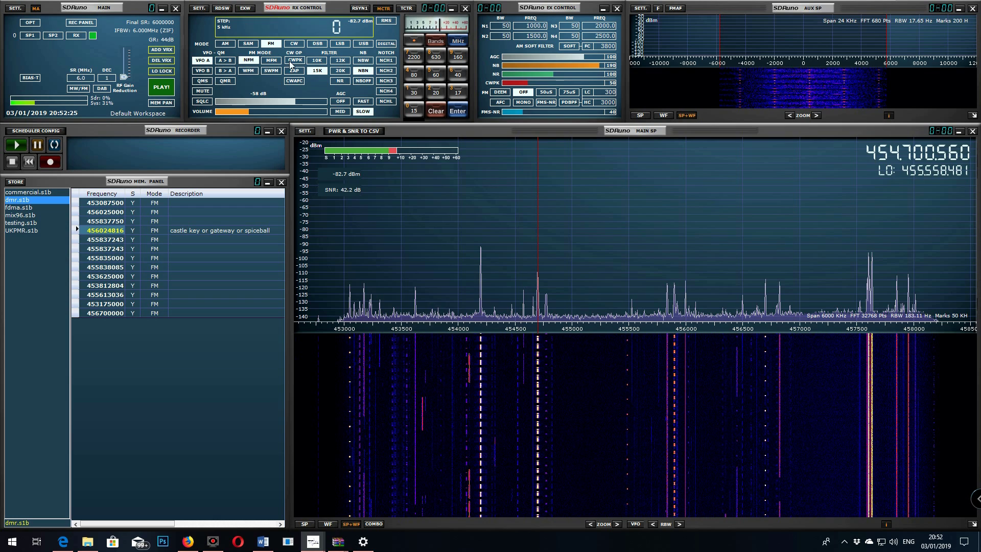
Step: Keep the 15K filter, set SDRuno's WME output device to CABLE Input (VB-Audio), and restore DSD+
left_click(317, 72)
left_click(198, 8)
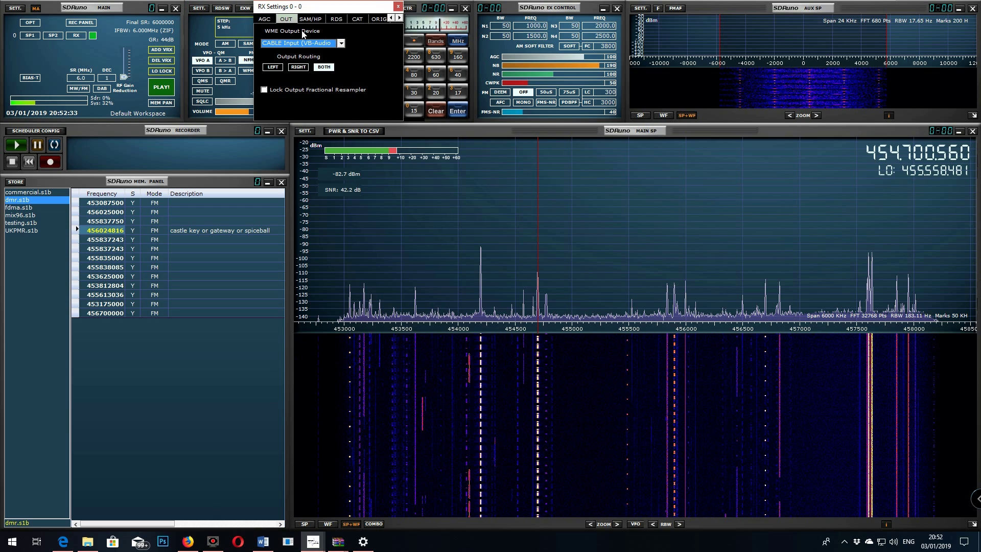
left_click(328, 44)
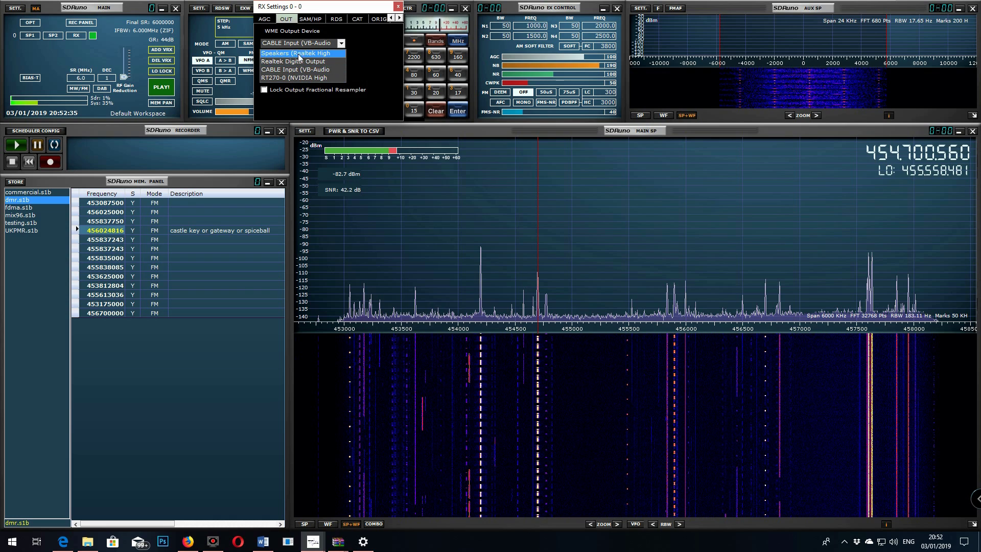
left_click(302, 53)
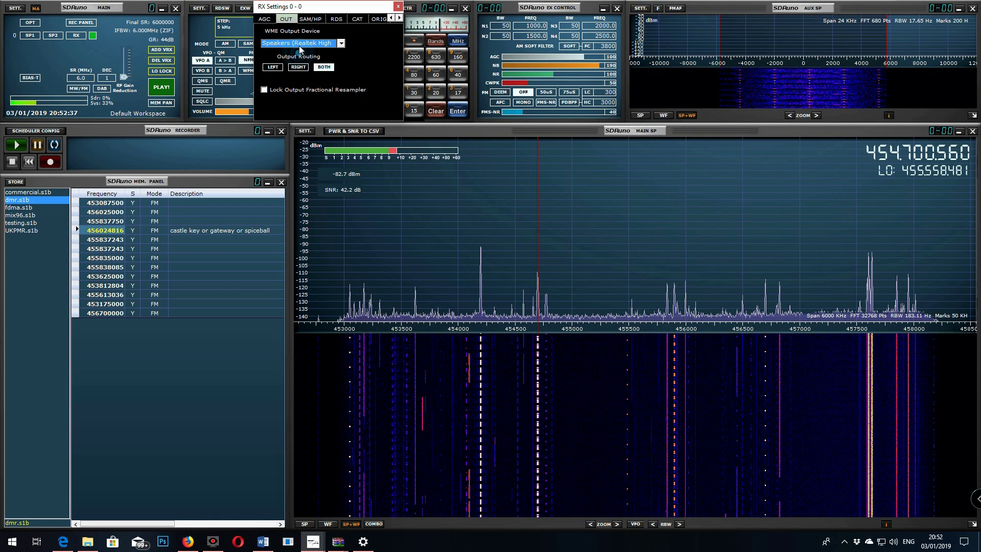
left_click(299, 45)
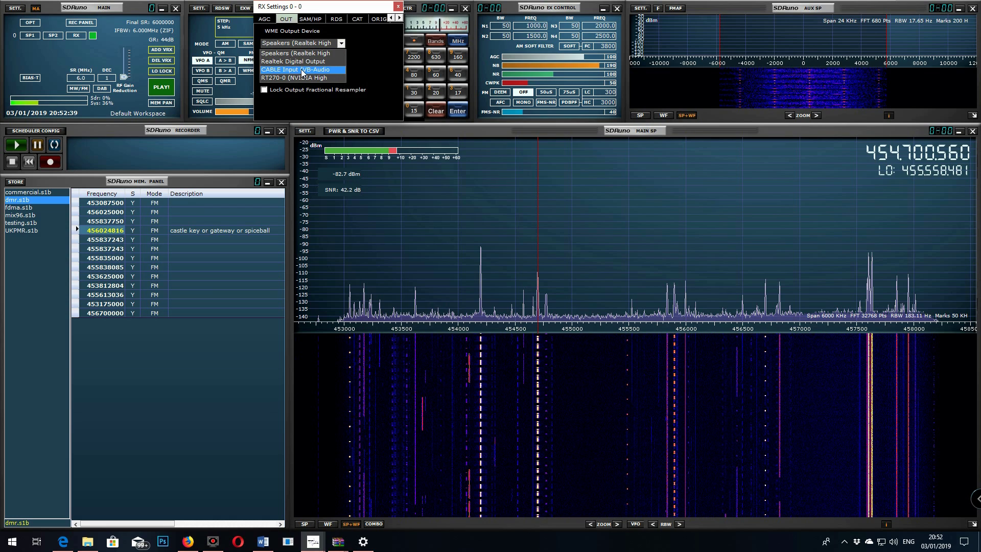
left_click(301, 69)
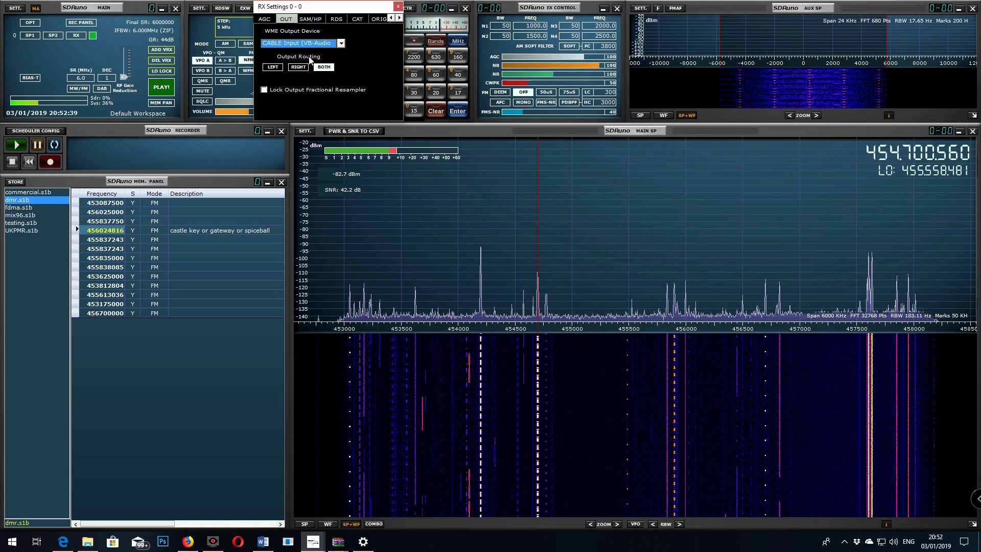
left_click(397, 7)
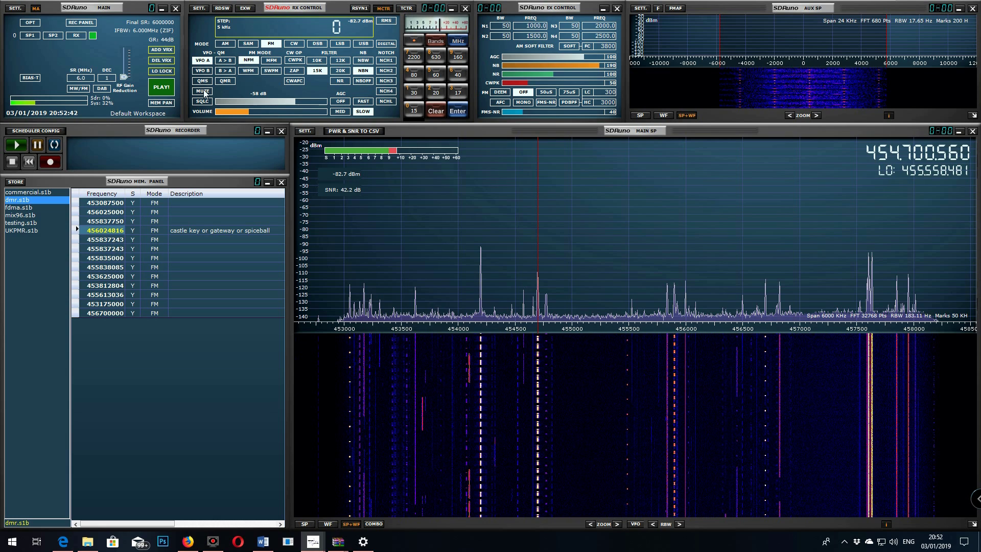
left_click(125, 78)
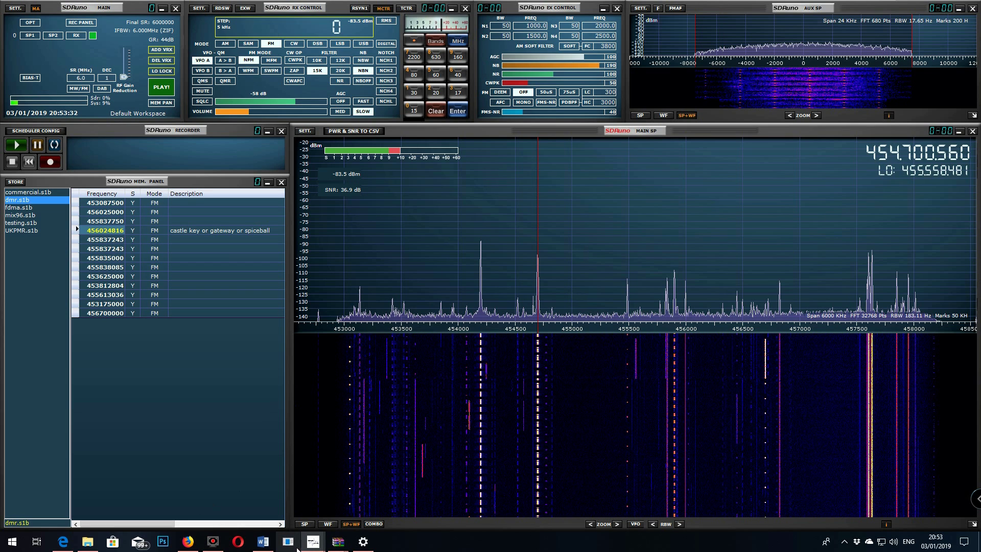
left_click(289, 543)
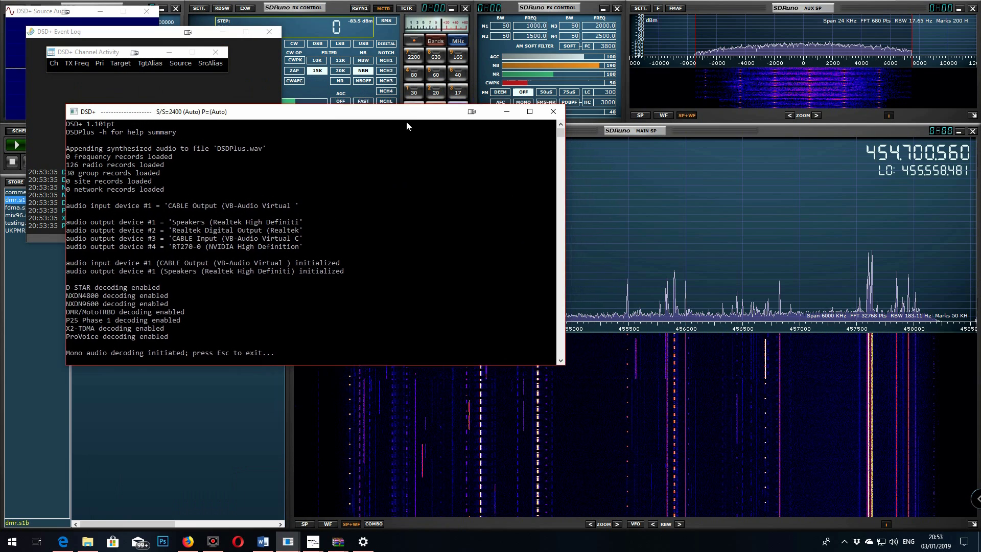
Step: Minimize the DSD+ Event Log, Source Audio and Channel Activity windows
left_click(223, 32)
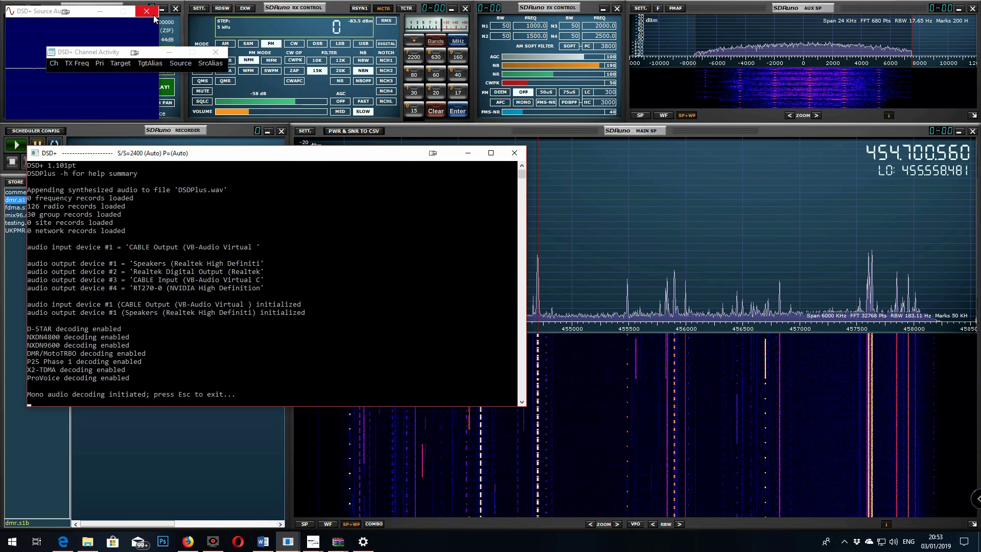
left_click(102, 10)
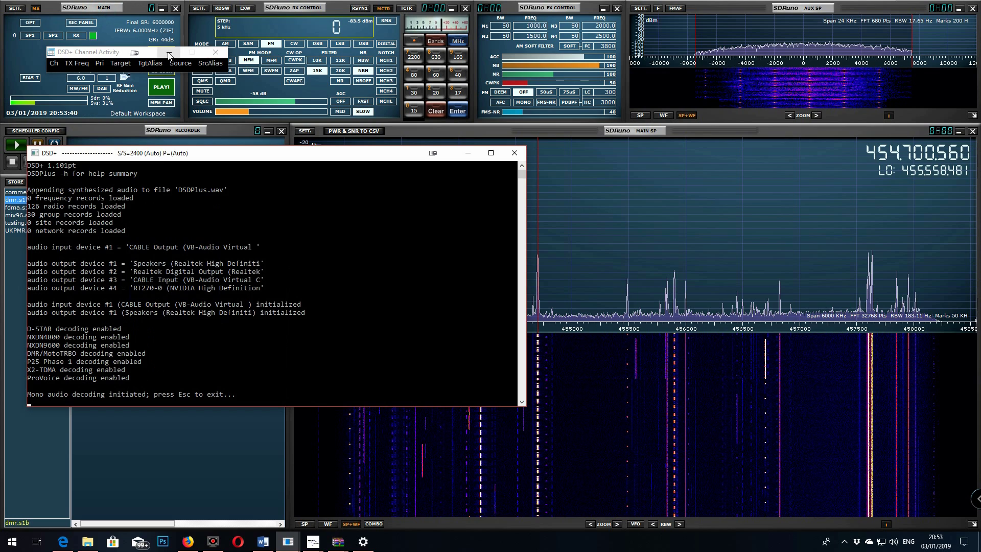
left_click(170, 55)
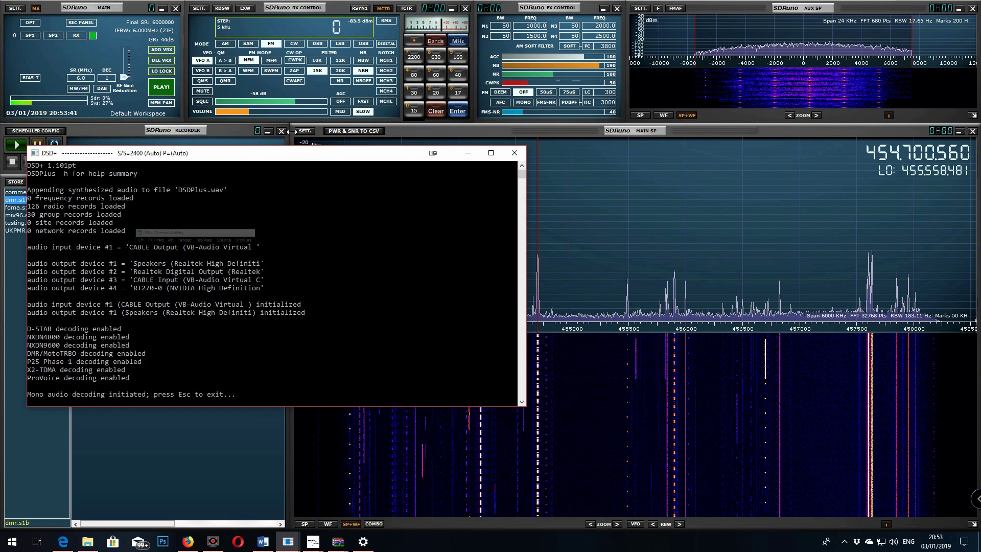
Step: Make the DSD+ console always on top via DisplayFusion and move it lower left
left_click(433, 153)
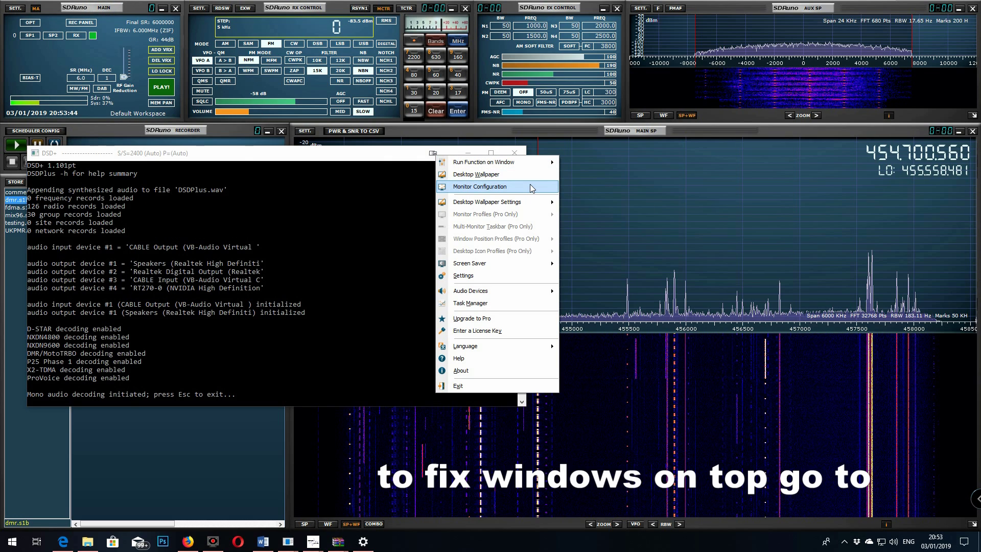
mouse_move(541, 163)
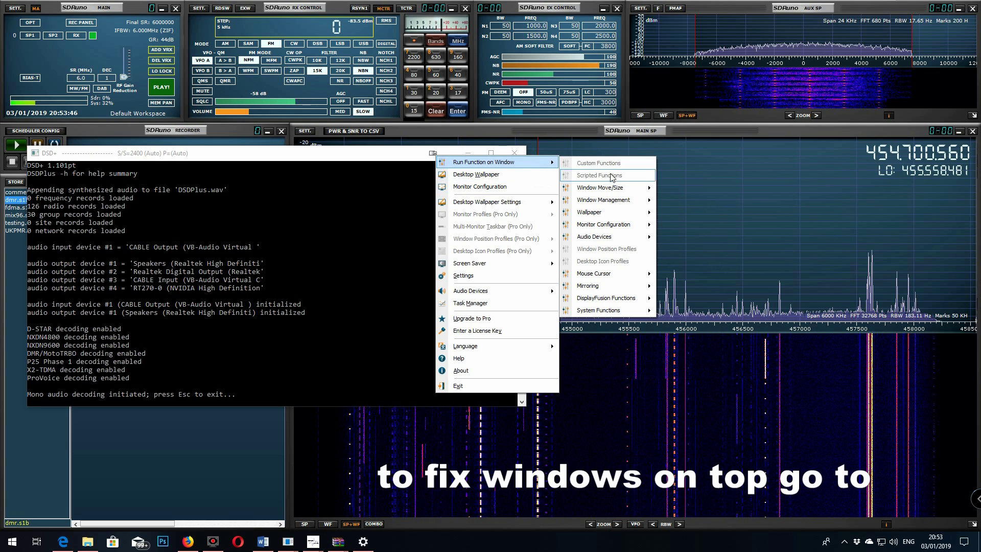
mouse_move(635, 201)
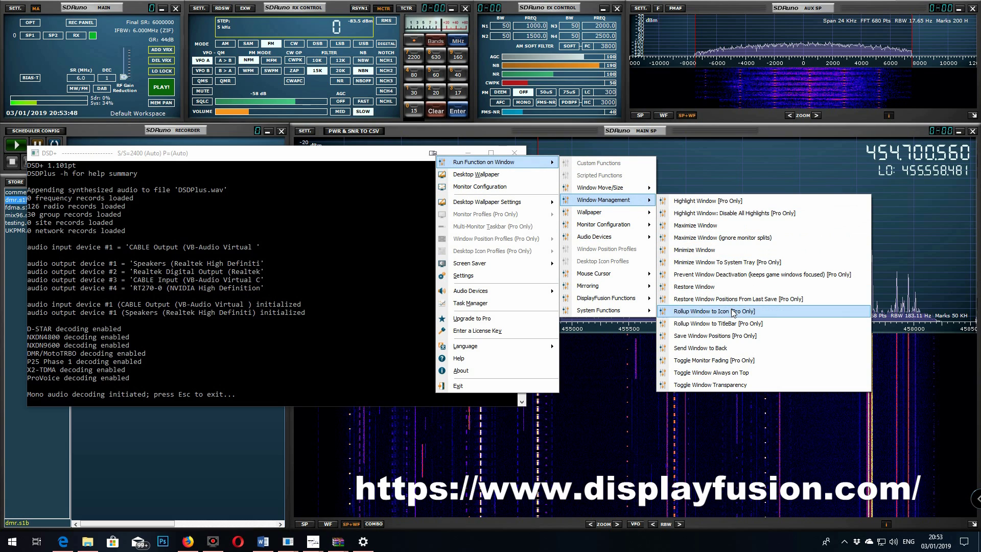
left_click(712, 373)
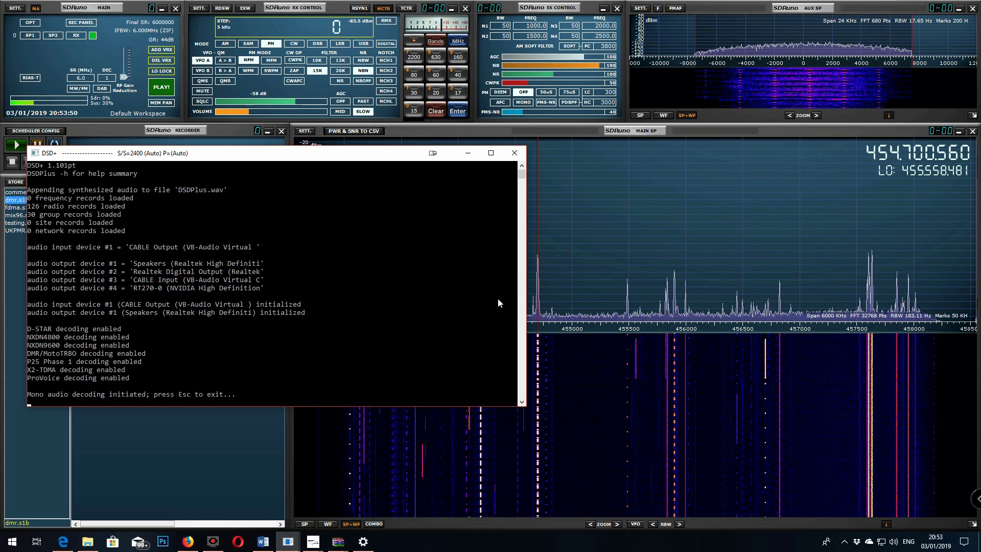
left_click_drag(422, 155, 395, 179)
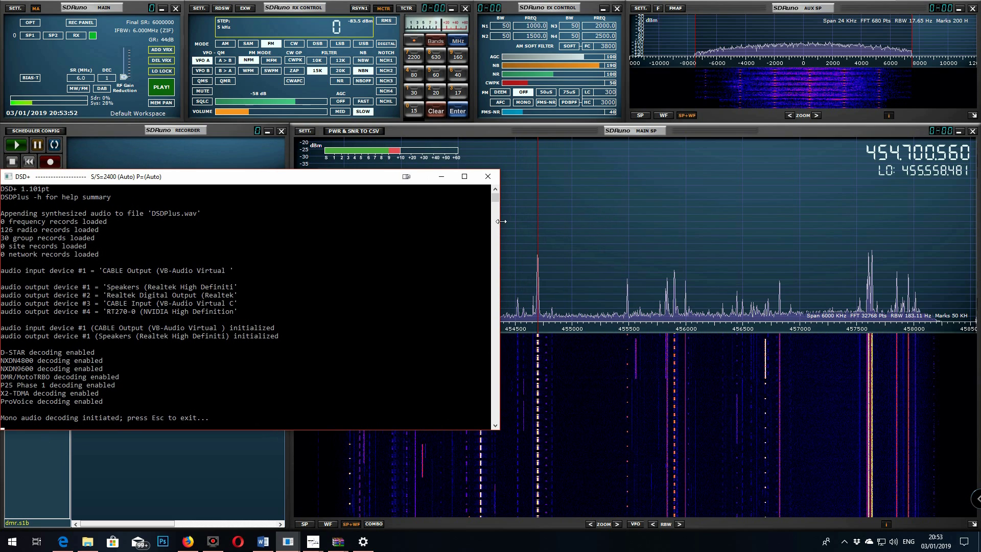
Step: Narrow the DSD+ console and park it at the lower left, uncovering more SDRuno memory channels
left_click_drag(499, 219, 260, 292)
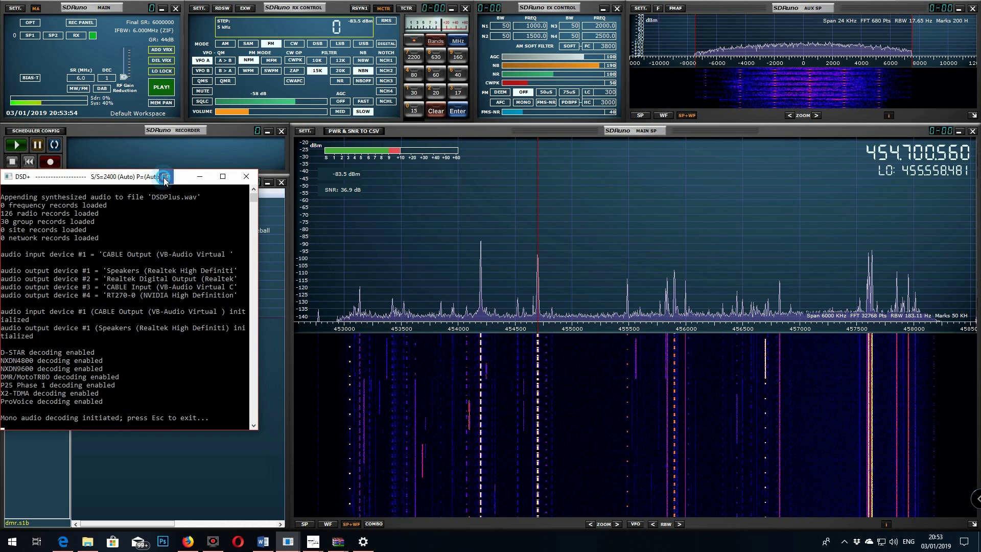
left_click(164, 176)
left_click_drag(185, 180, 255, 315)
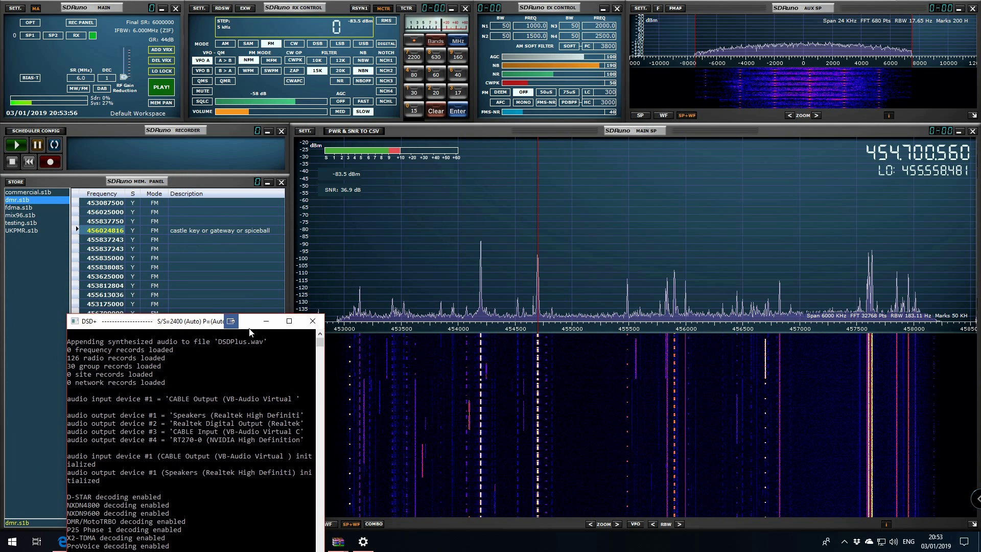
left_click_drag(326, 365, 287, 363)
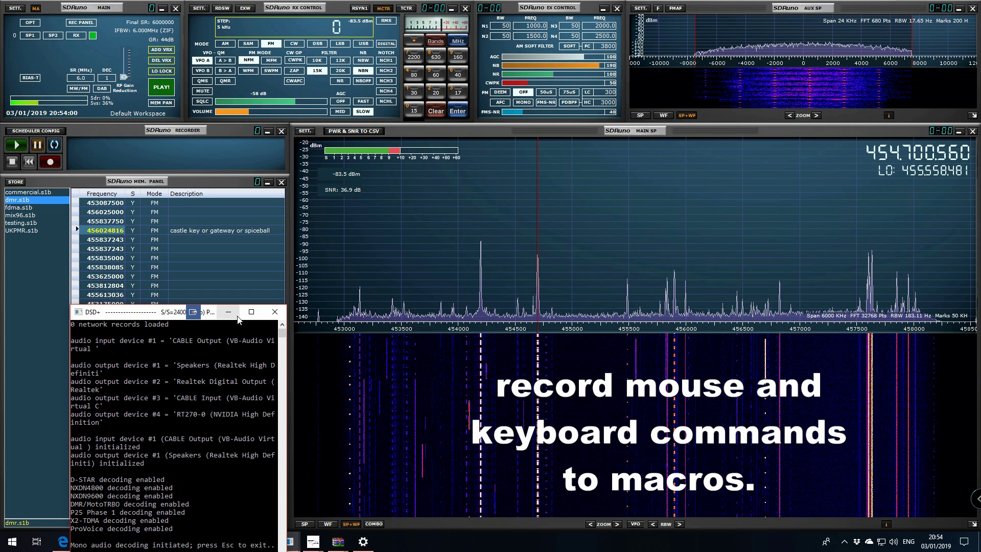
left_click_drag(166, 317, 168, 228)
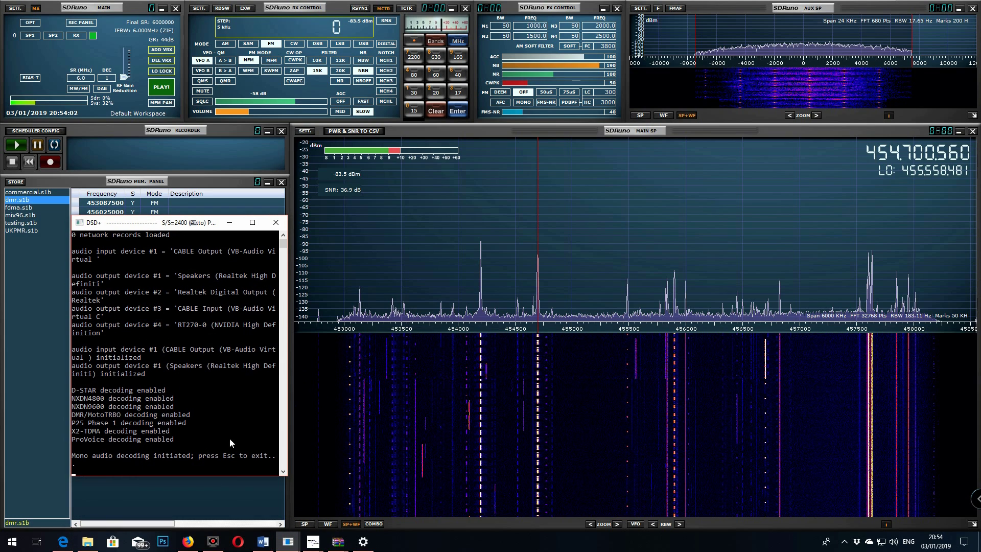
left_click_drag(226, 477, 225, 391)
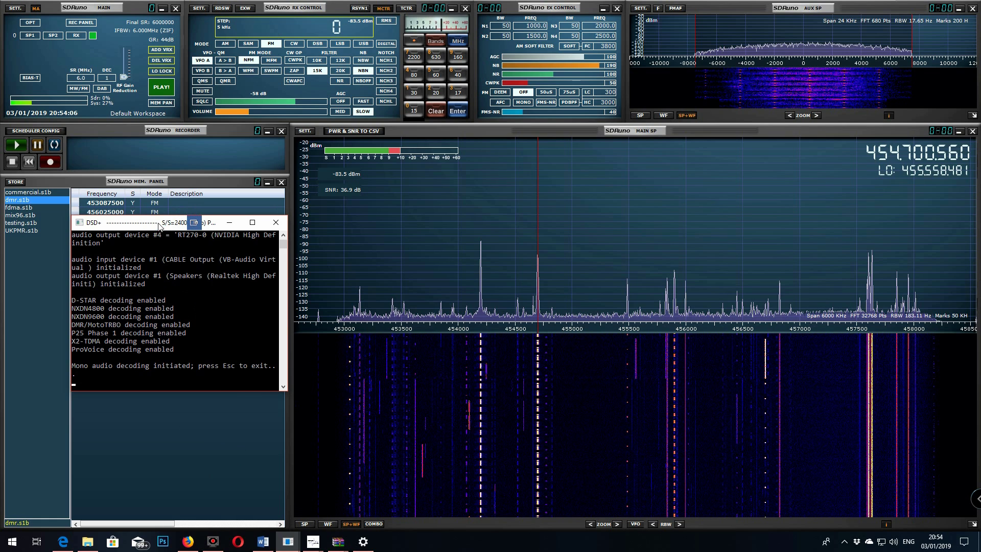
left_click_drag(159, 227, 157, 331)
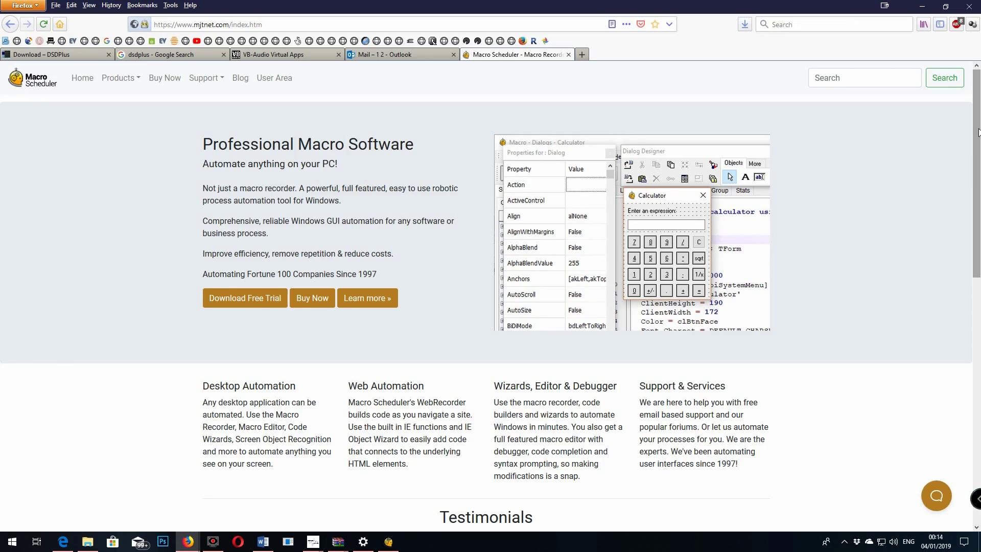
Step: Cancel the Macro Scheduler trial download and launch Macro Scheduler Lite from the system tray
scroll(979, 146, "down", 5)
scroll(979, 212, "up", 5)
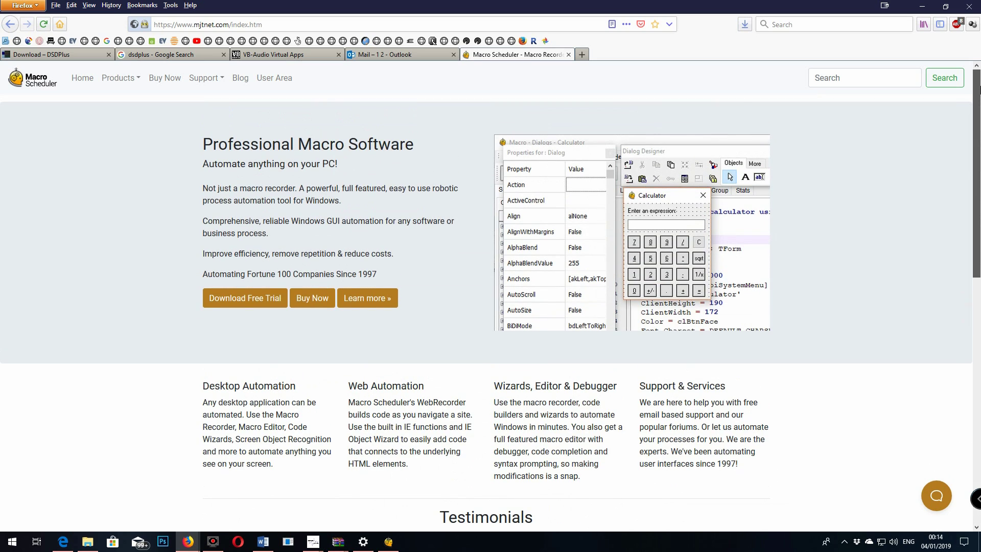
left_click(258, 301)
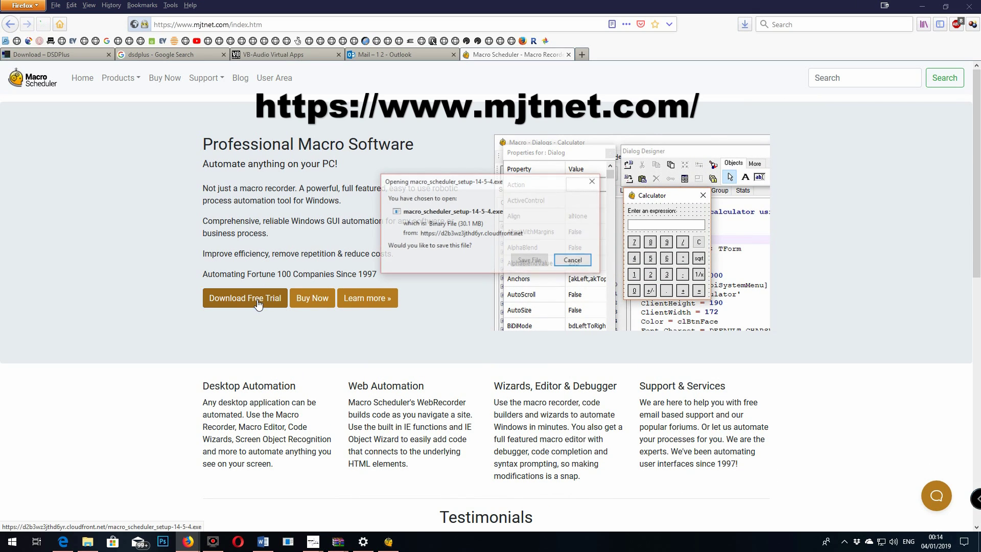
left_click(585, 261)
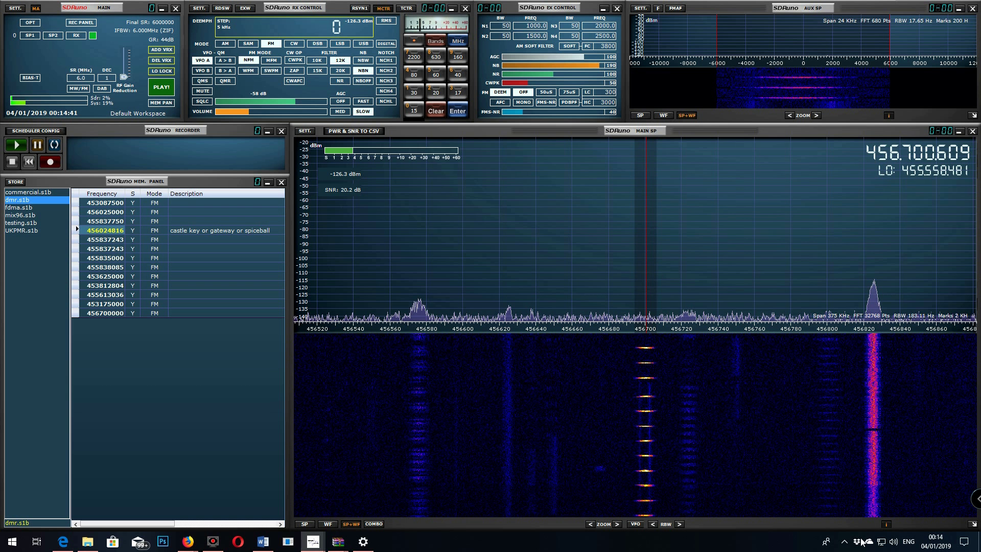
left_click(843, 541)
left_click(824, 521)
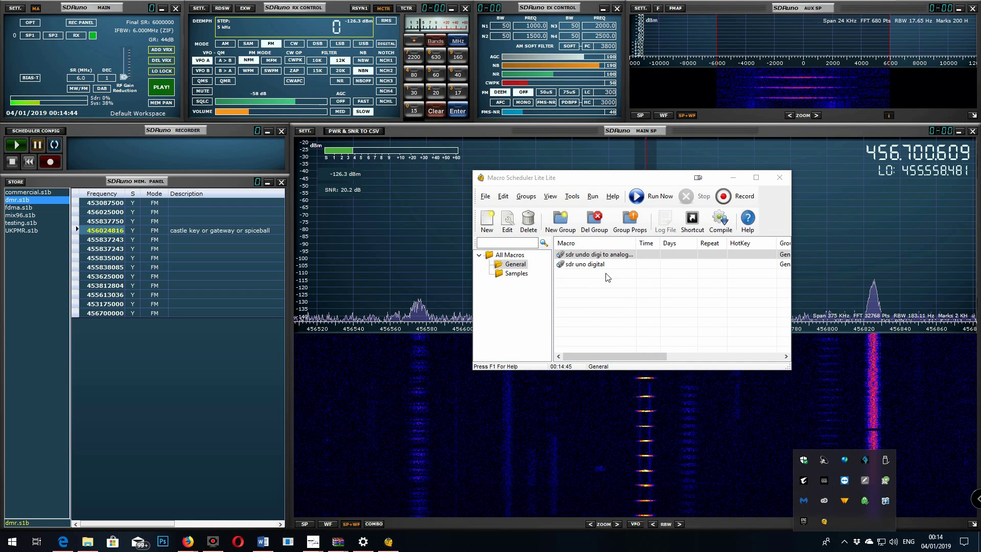
Step: Run the 'sdr uno digital' macro to relaunch the DSD+ decoder alongside SDRuno
left_click_drag(607, 181, 572, 176)
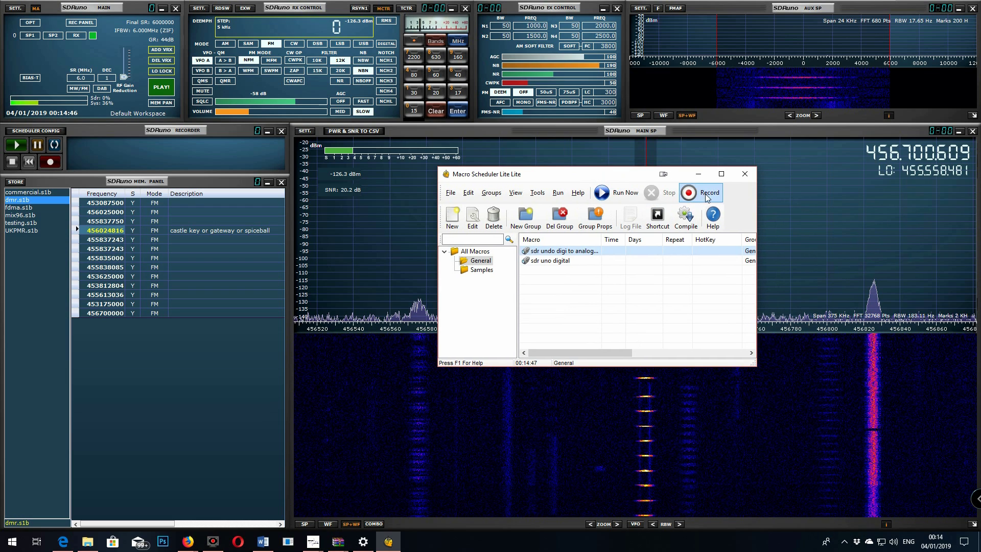
left_click(561, 262)
left_click(562, 251)
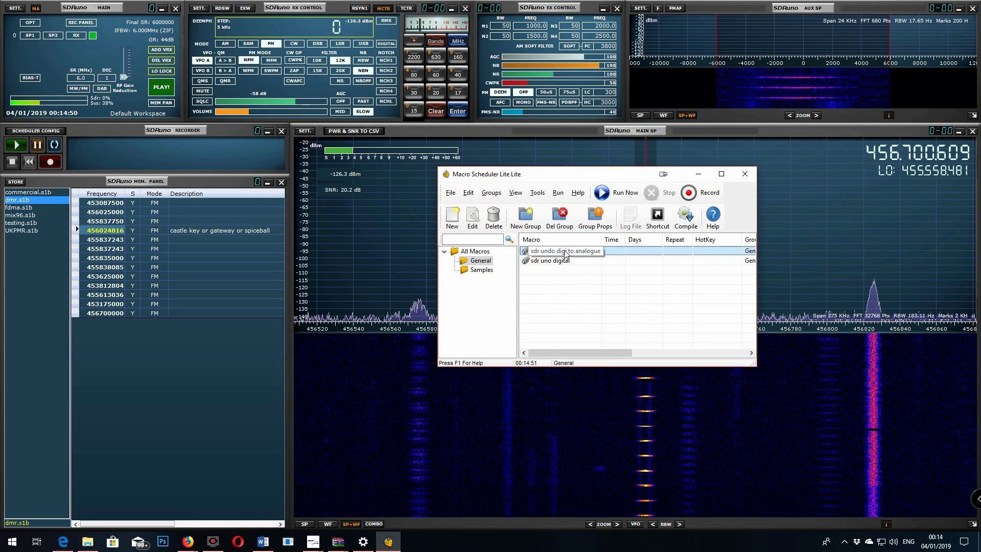
left_click(562, 261)
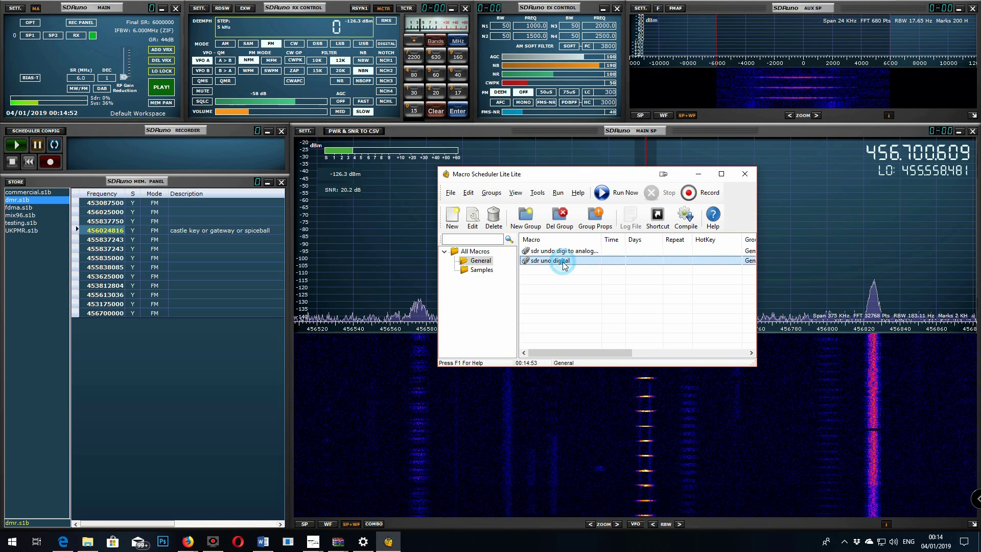
left_click(621, 193)
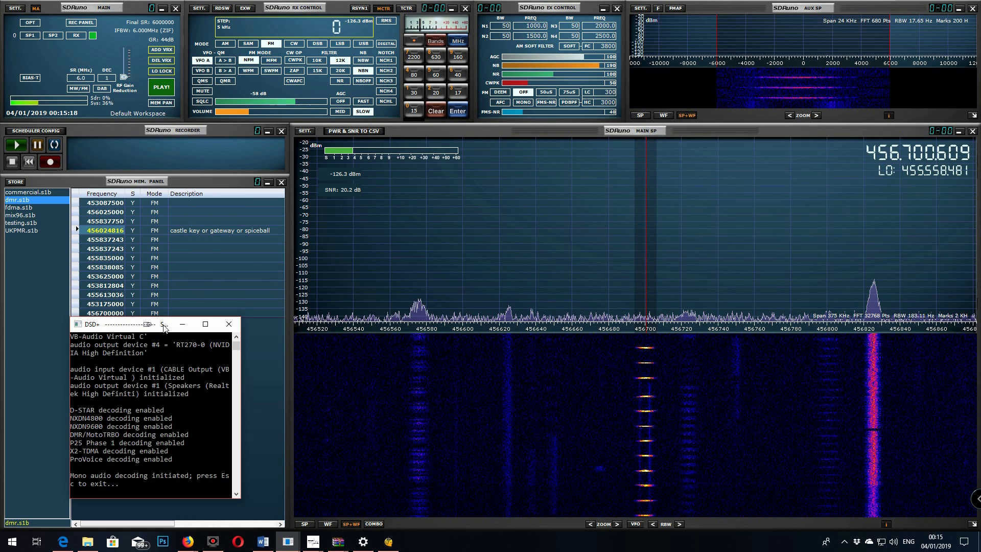
Step: Run the 'sdr undo digi to analogue' macro from the tray, then close the DSD+ console
left_click(845, 541)
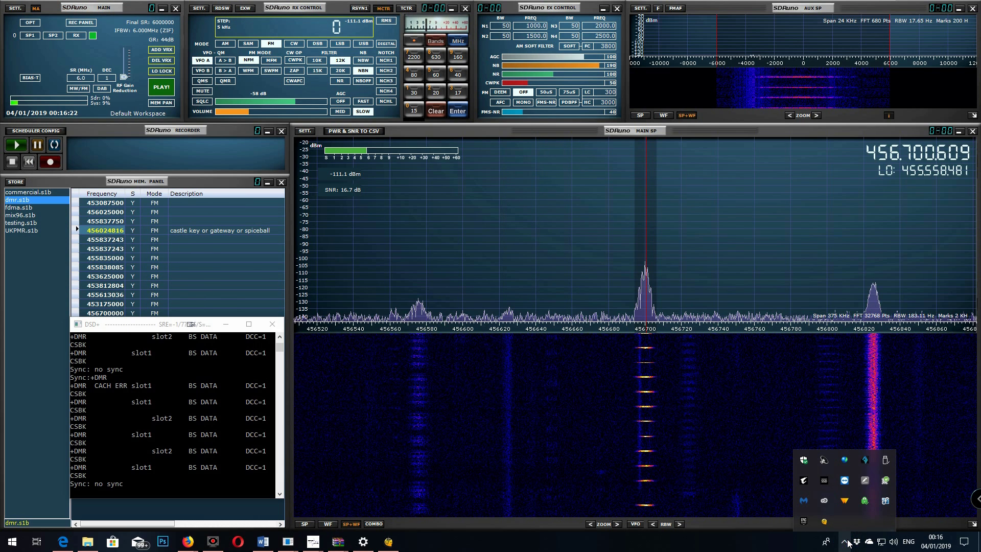
left_click(824, 520)
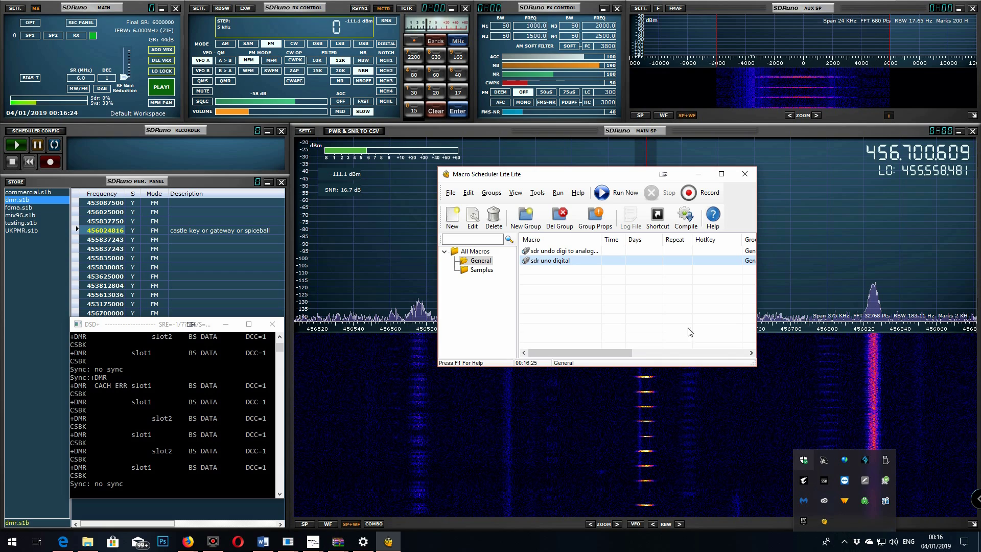
left_click(573, 252)
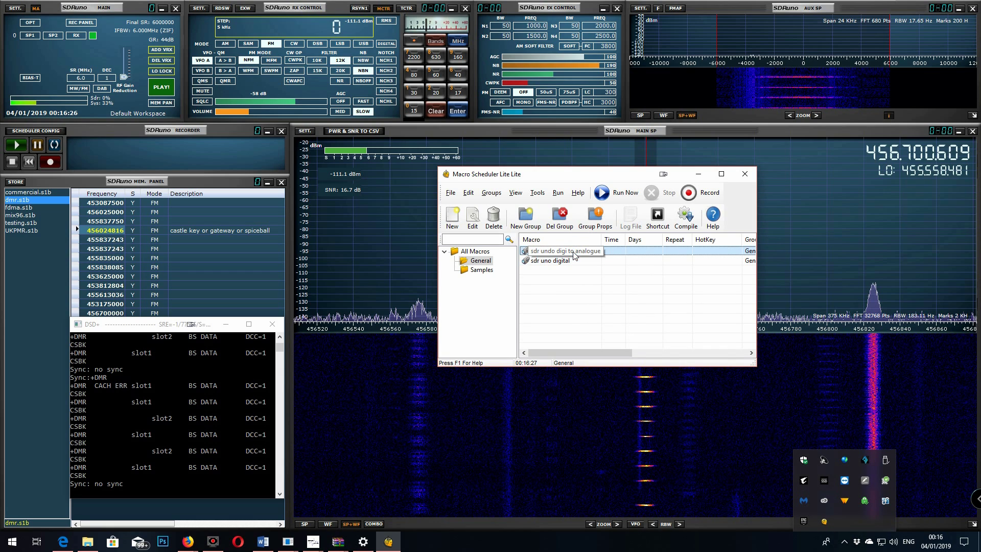
left_click(606, 192)
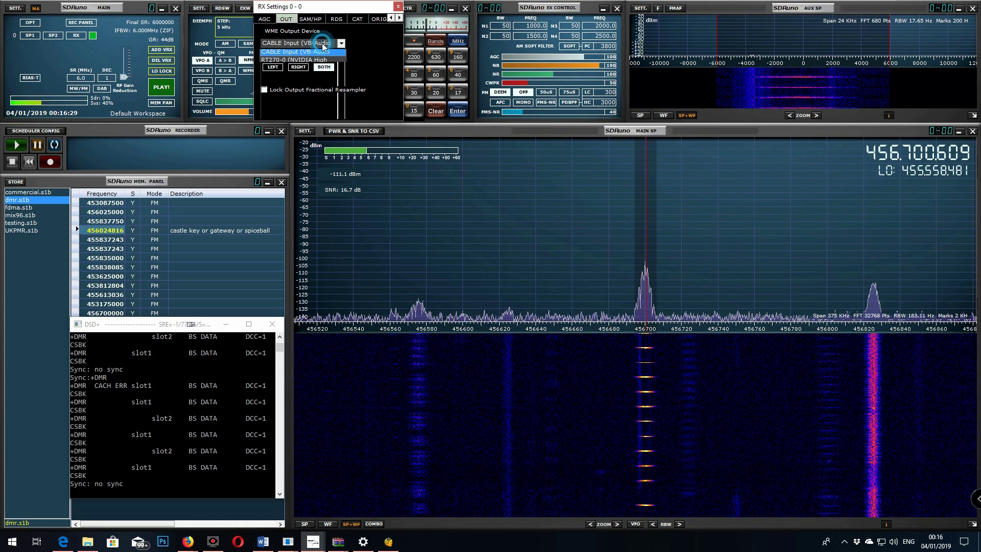
right_click(291, 544)
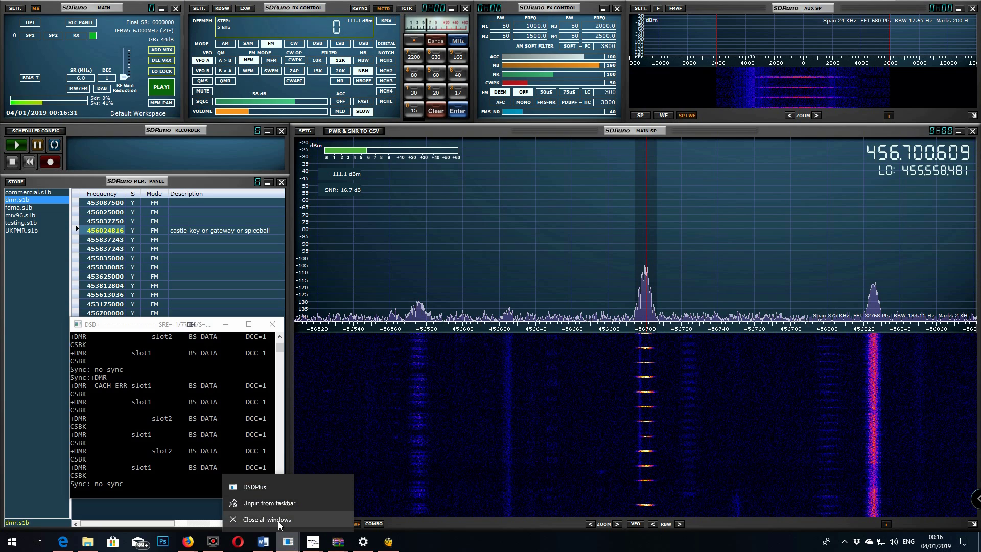
left_click(279, 523)
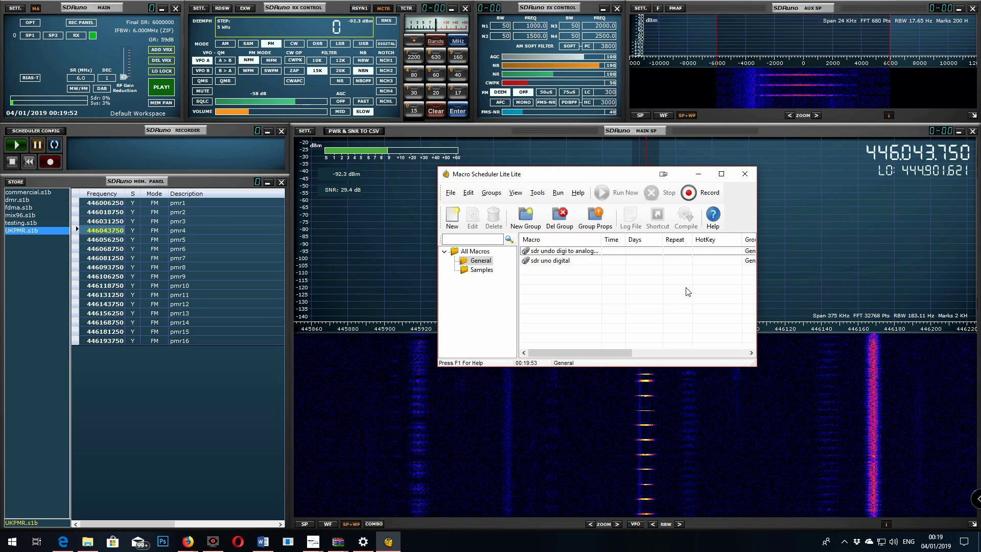
Step: Start recording a new macro named scan.pmr with playback speed set to Fast
left_click(703, 193)
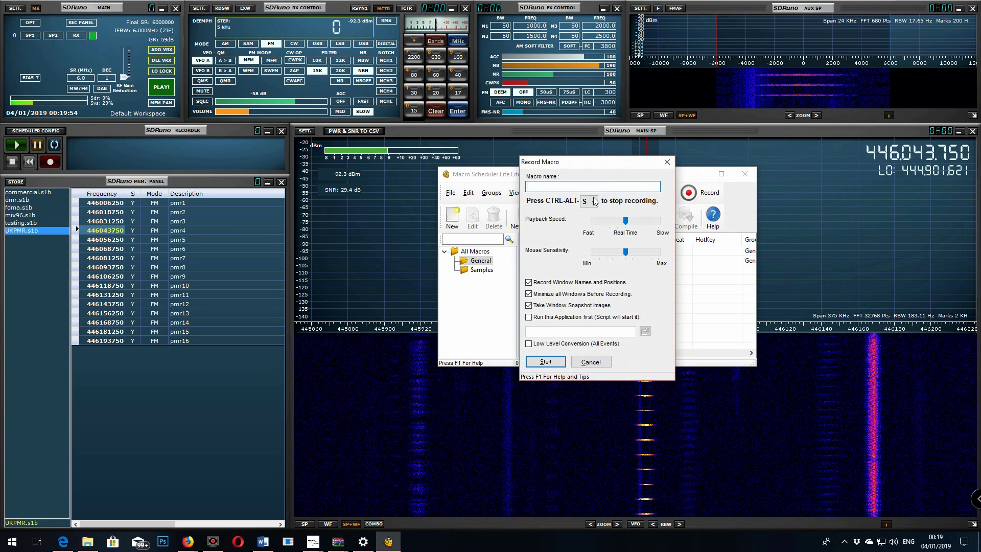
left_click(562, 187)
left_click_drag(625, 221, 594, 229)
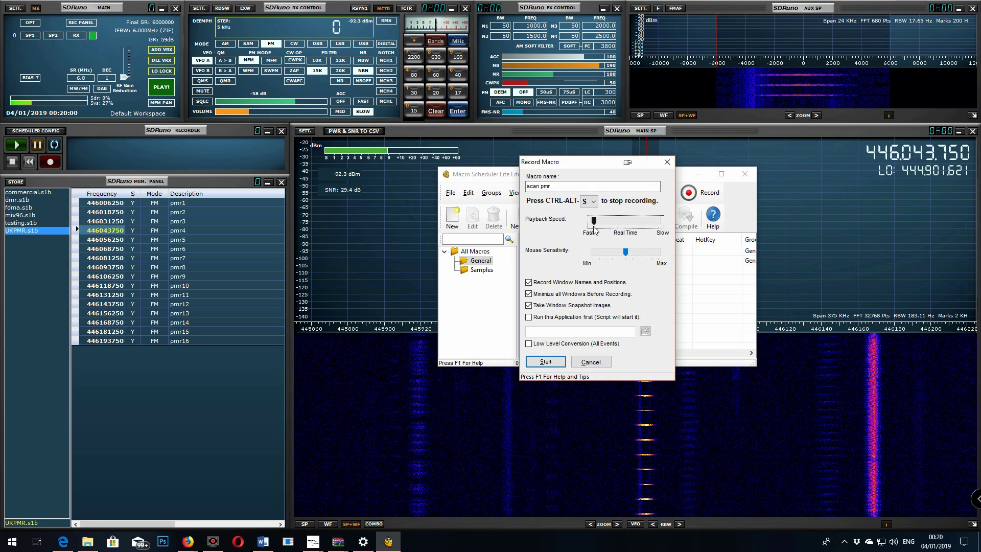
left_click(546, 366)
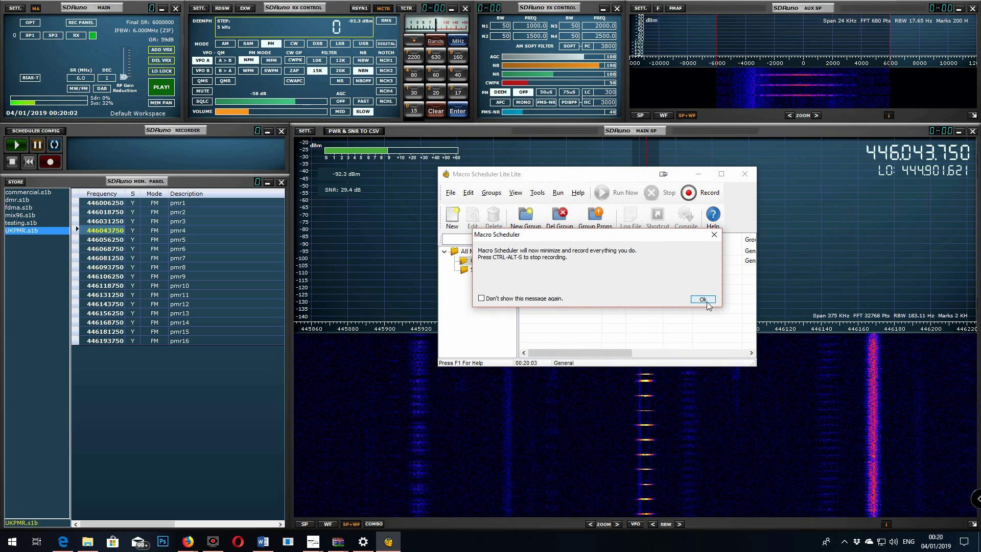
left_click(702, 299)
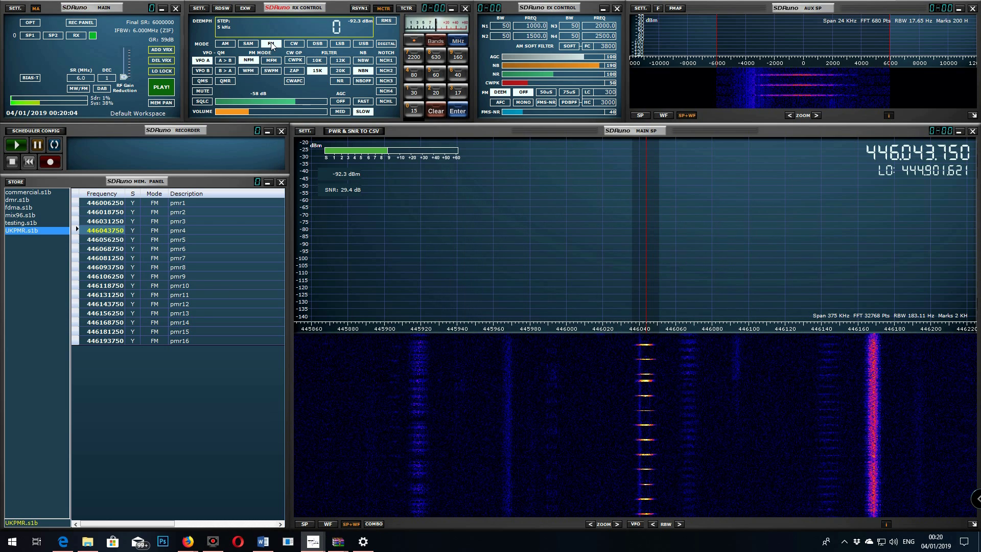
Step: Reload the UKPMR.s1b list, tune to pmr1 and start the receiver with PLAY!
left_click(22, 233)
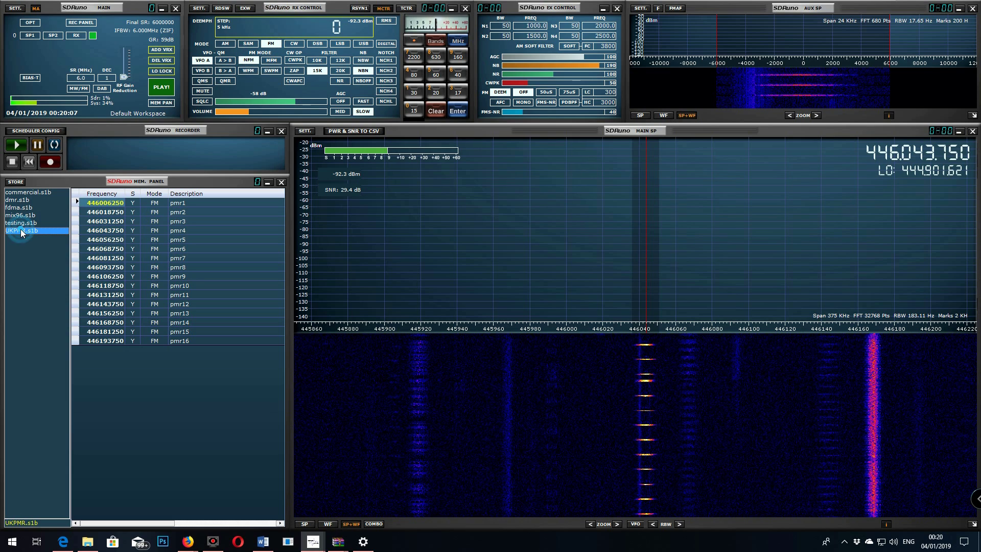
double_click(108, 207)
left_click(162, 87)
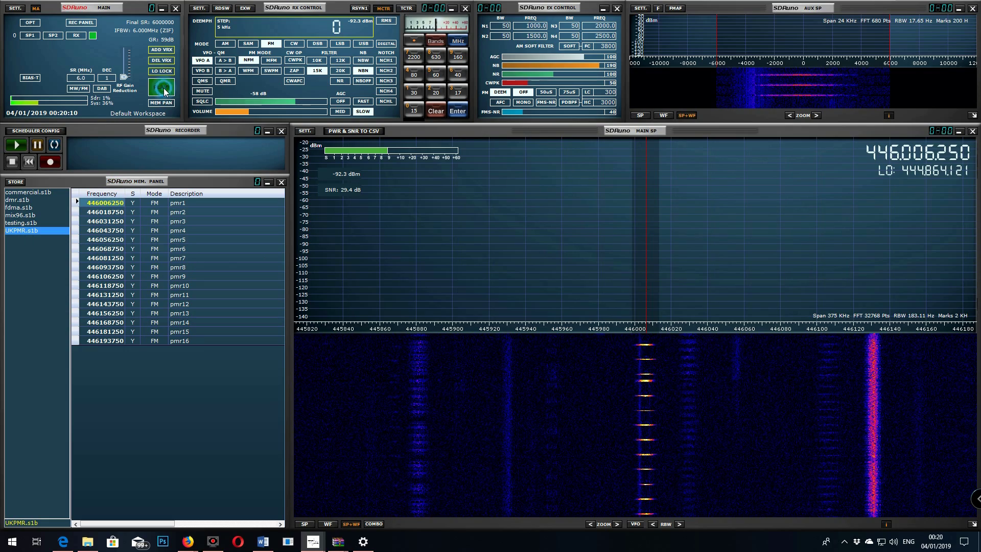
Step: Step the receiver through PMR channels pmr2 down to pmr15
left_click(108, 210)
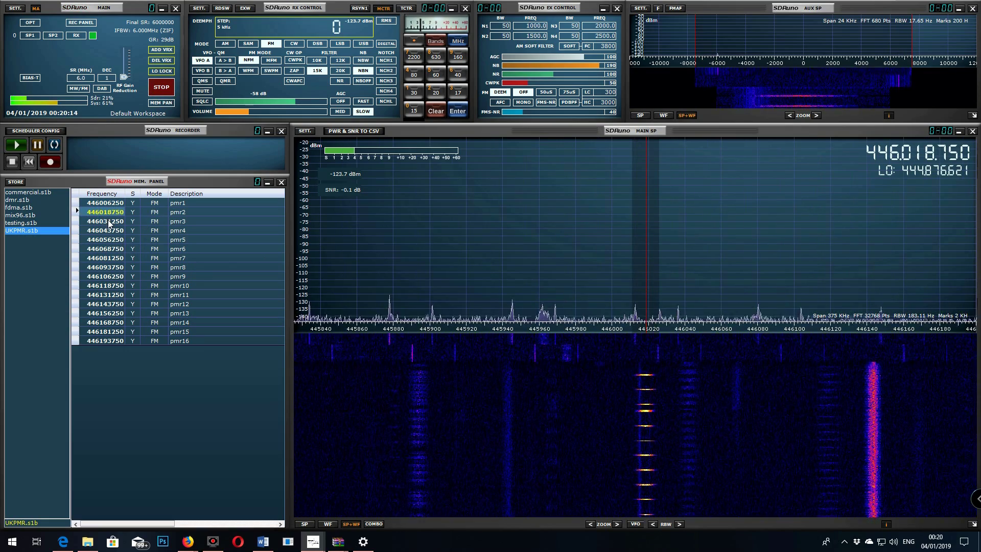
left_click(108, 220)
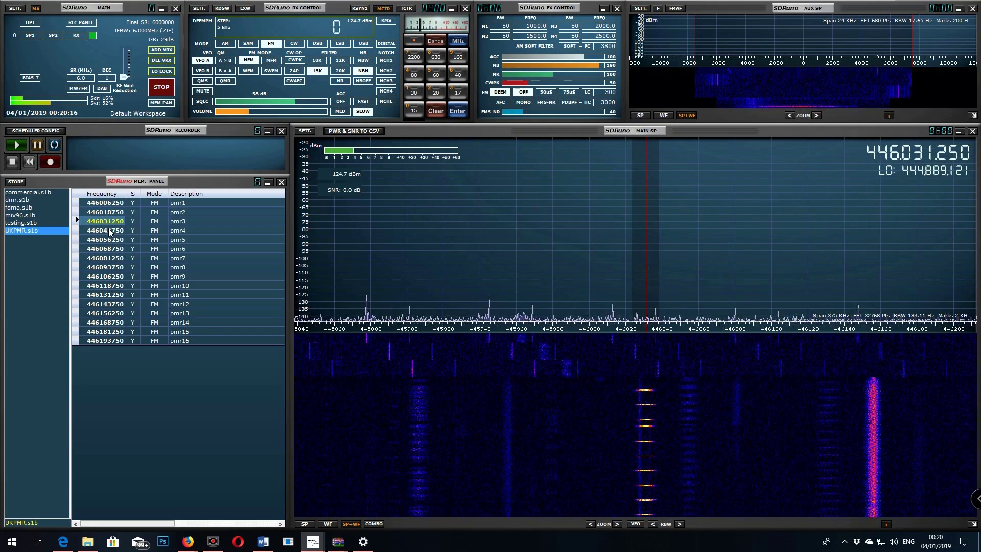
left_click(109, 230)
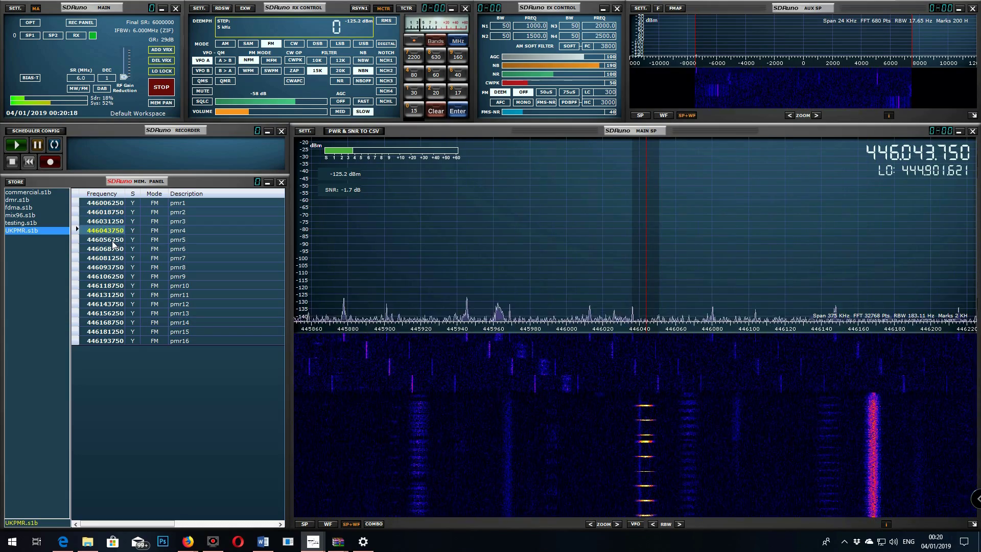
left_click(112, 240)
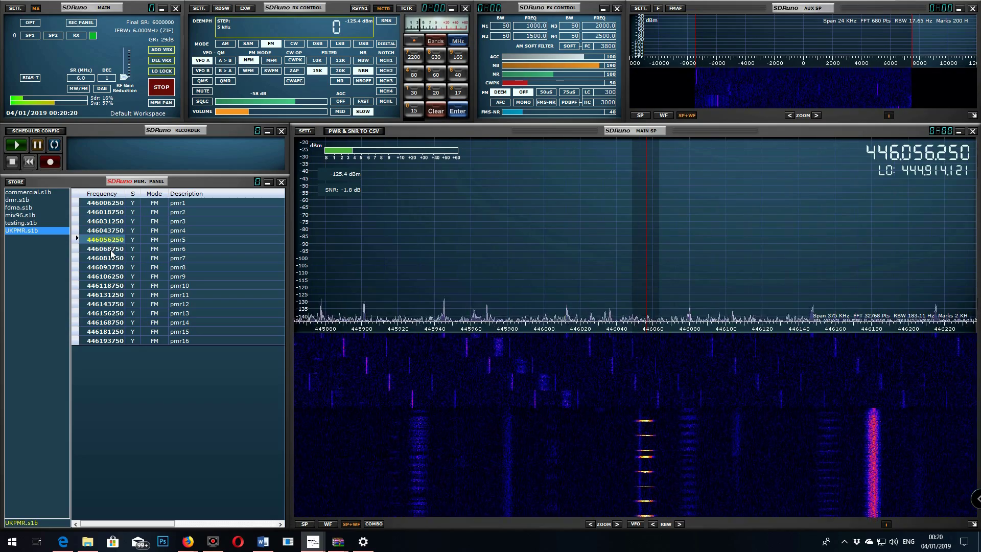
left_click(112, 250)
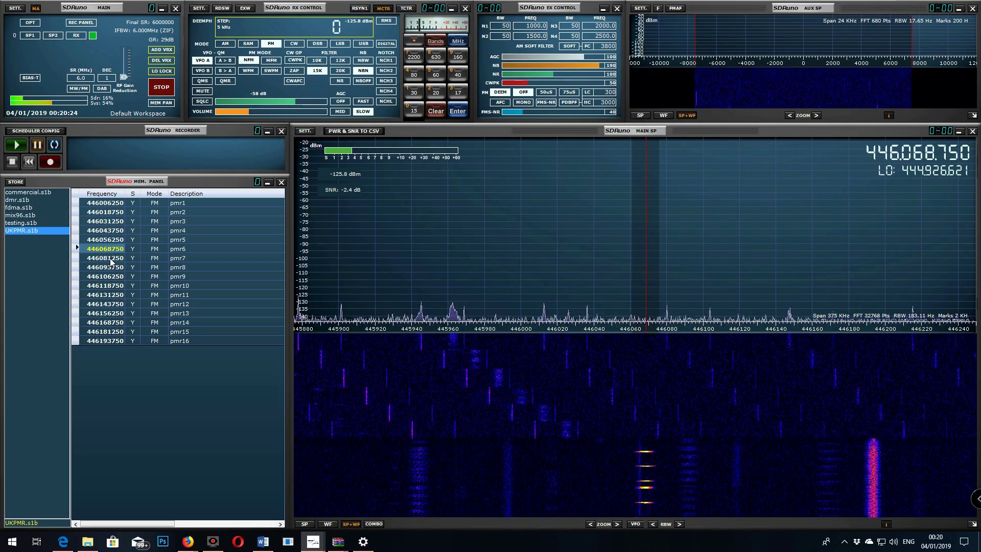
left_click(110, 260)
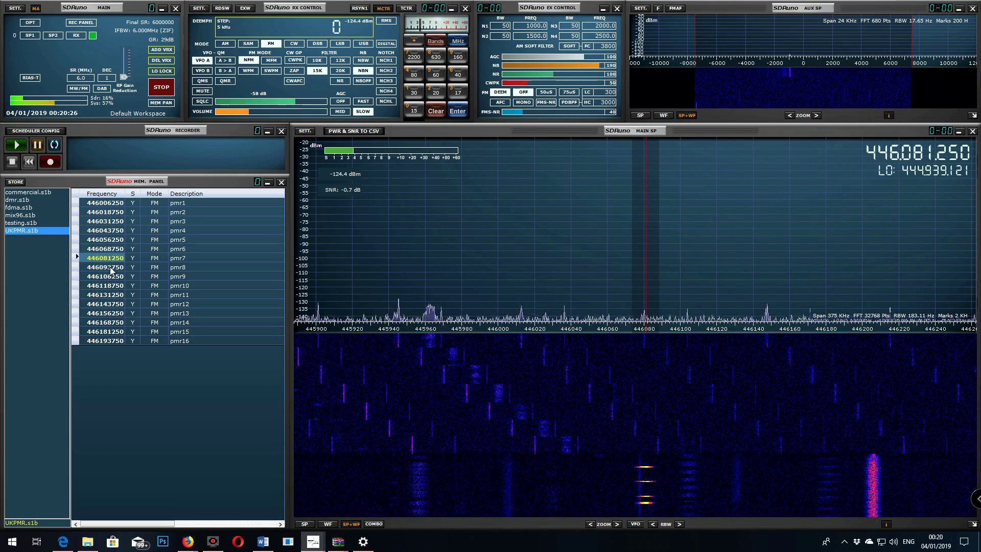
left_click(110, 269)
left_click_drag(115, 280, 115, 340)
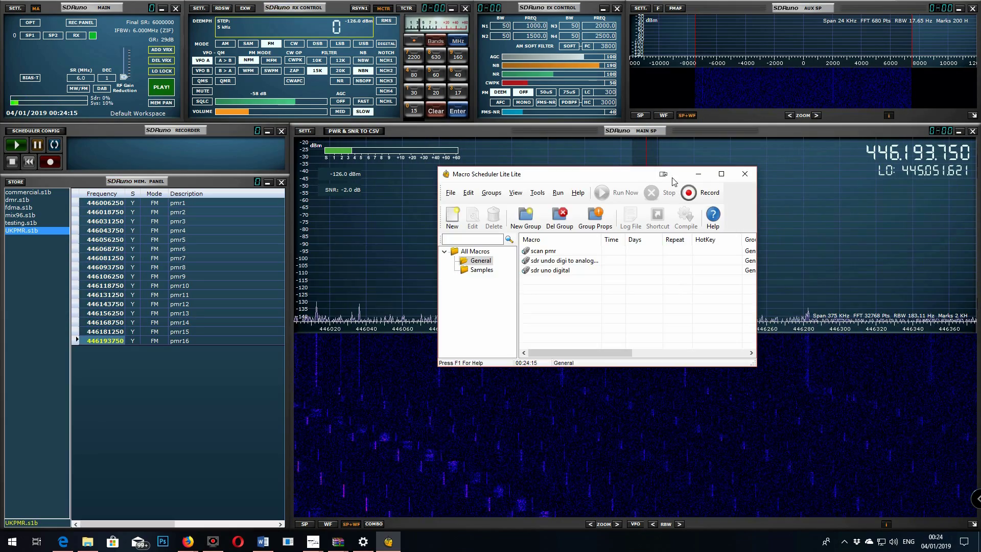
Step: Set the Macro Scheduler window Always on Top through the DisplayFusion Window Management menu
left_click(662, 174)
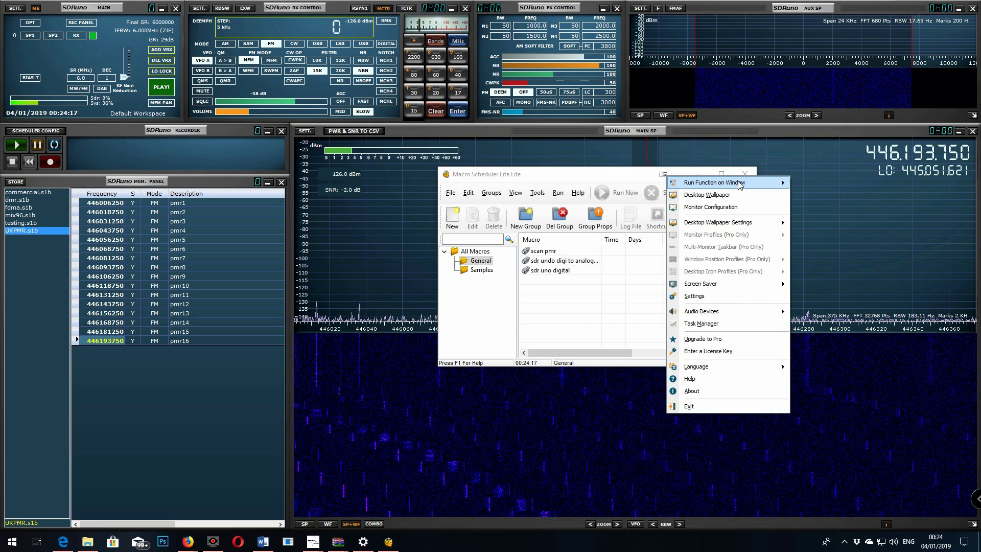
mouse_move(739, 184)
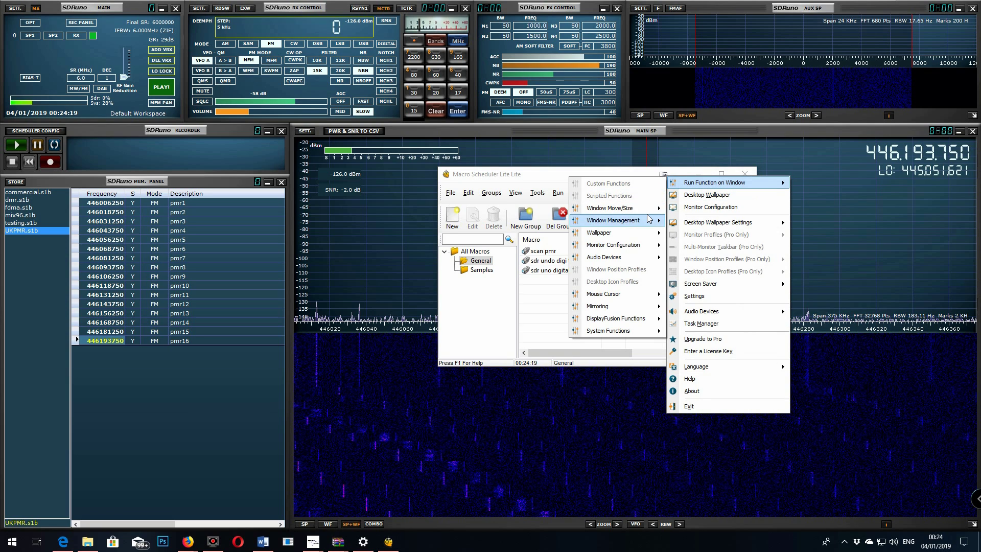
mouse_move(618, 220)
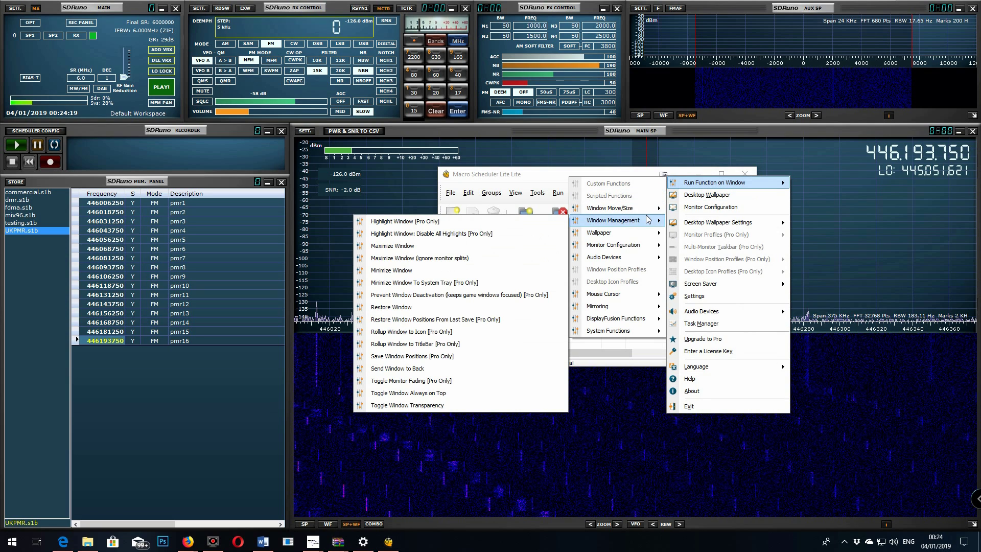
left_click(432, 392)
Step: Shrink the macro window and park it in the lower-right corner
left_click_drag(601, 174, 648, 214)
left_click_drag(801, 403, 660, 331)
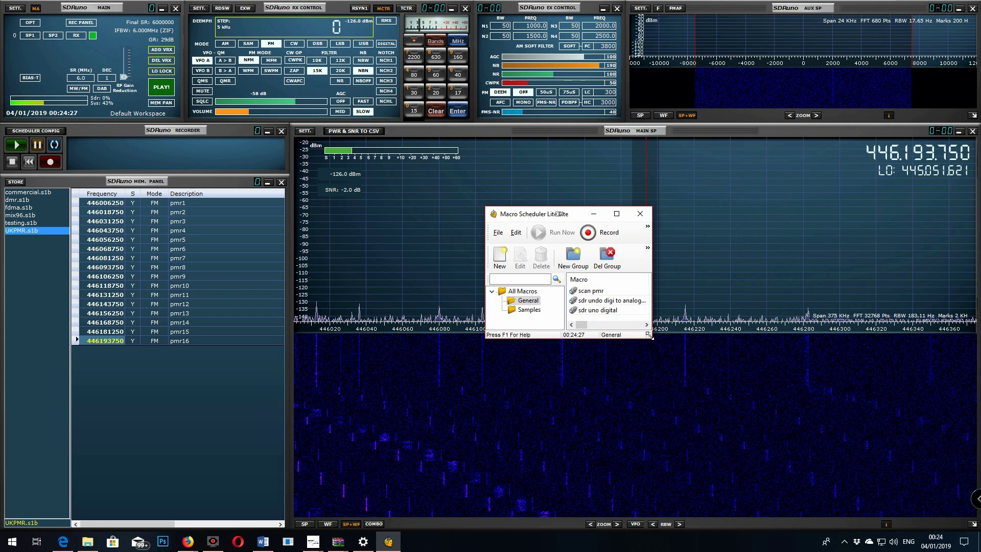
left_click_drag(580, 211, 899, 389)
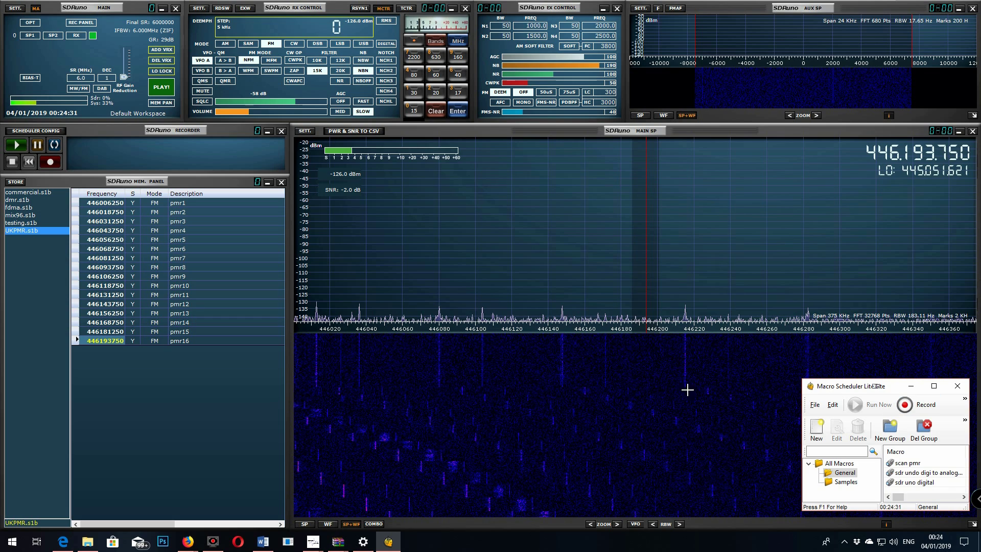
Step: Return focus to the SDRuno window
left_click(730, 19)
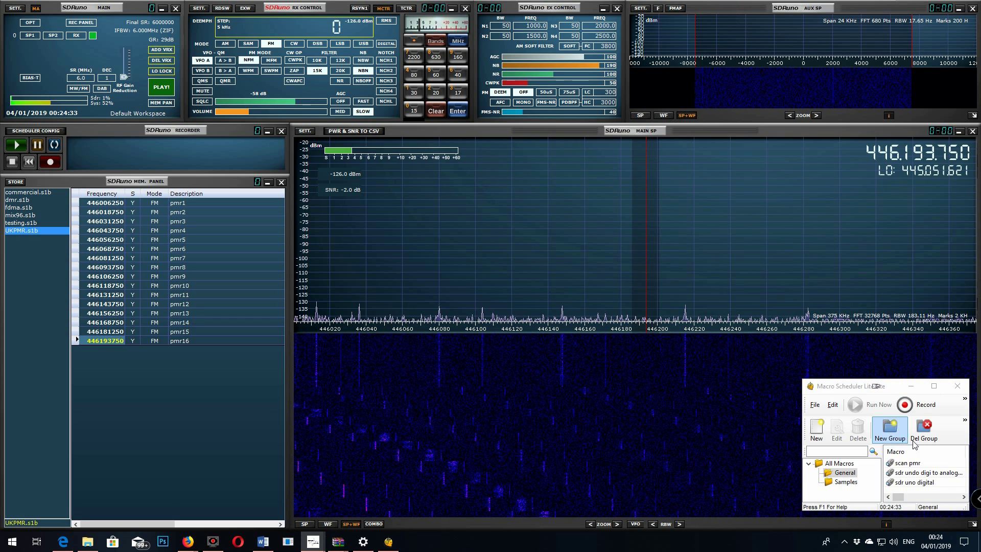